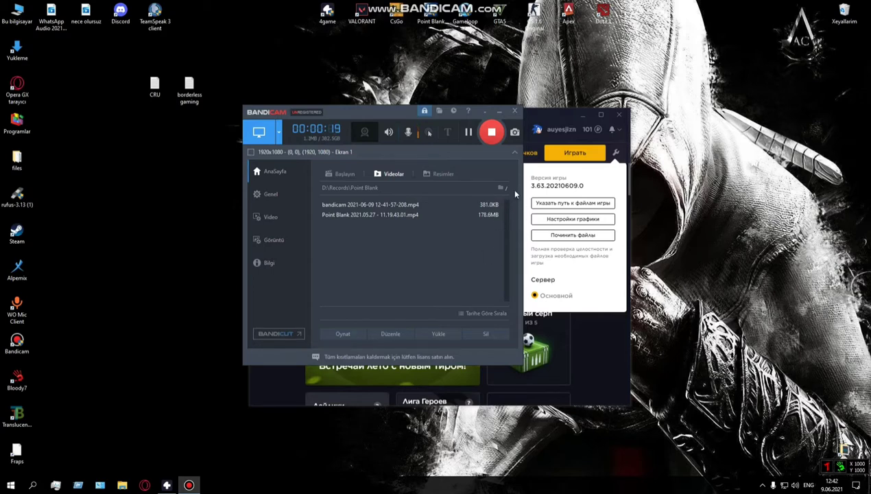
- Clear the open windows off the desktop and copy the download link from the CRU text file
left_click(484, 111)
left_click(580, 114)
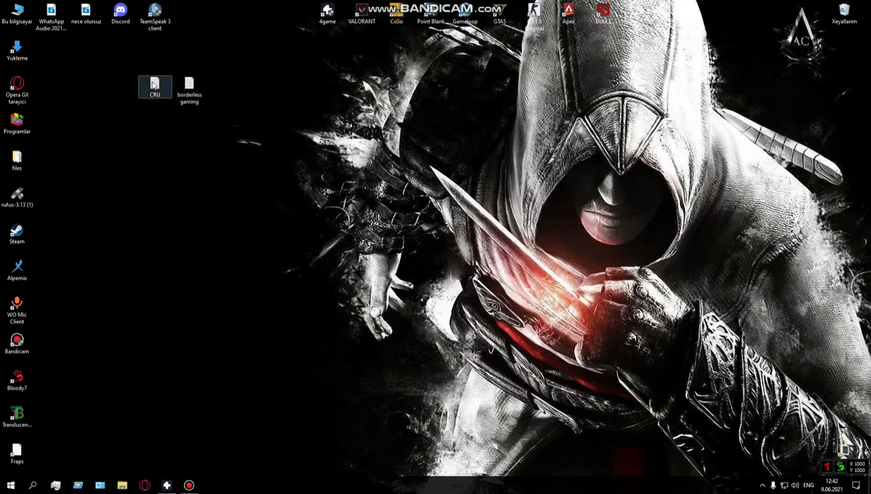
double_click(155, 83)
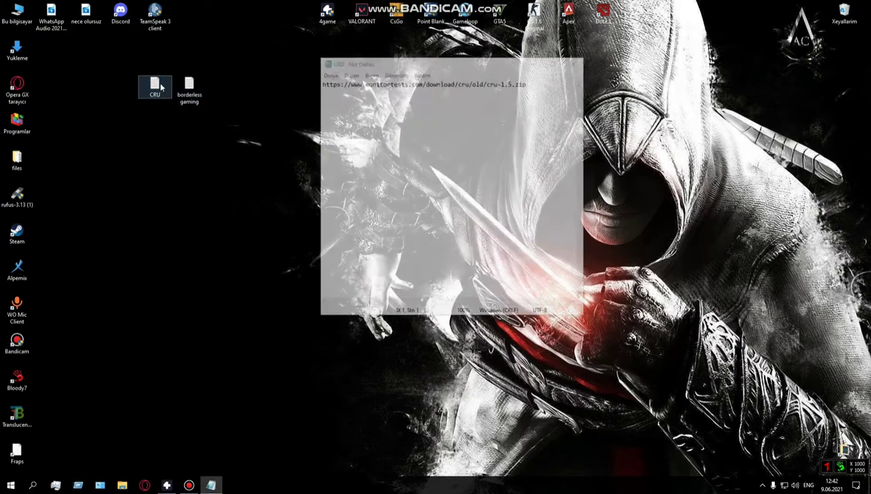
key("ctrl+a")
key("ctrl+c")
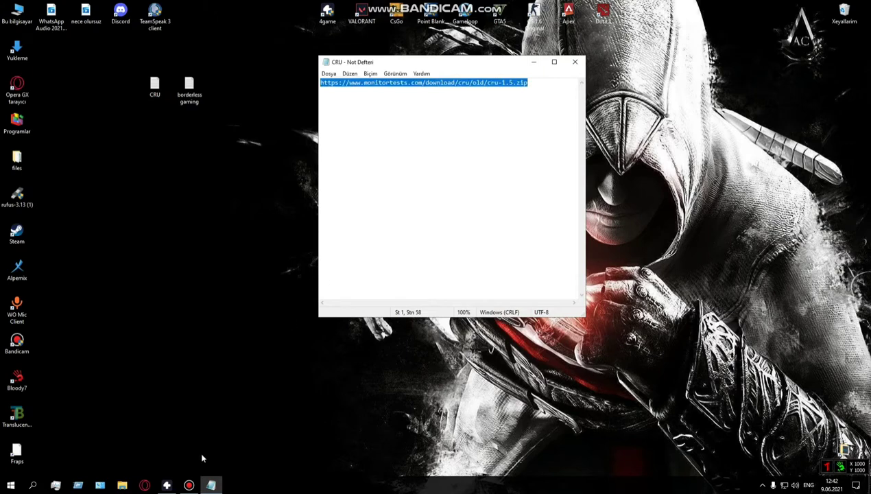
- Switch to Opera GX and download cru-1.5.zip from the copied monitortests.com link
left_click(144, 485)
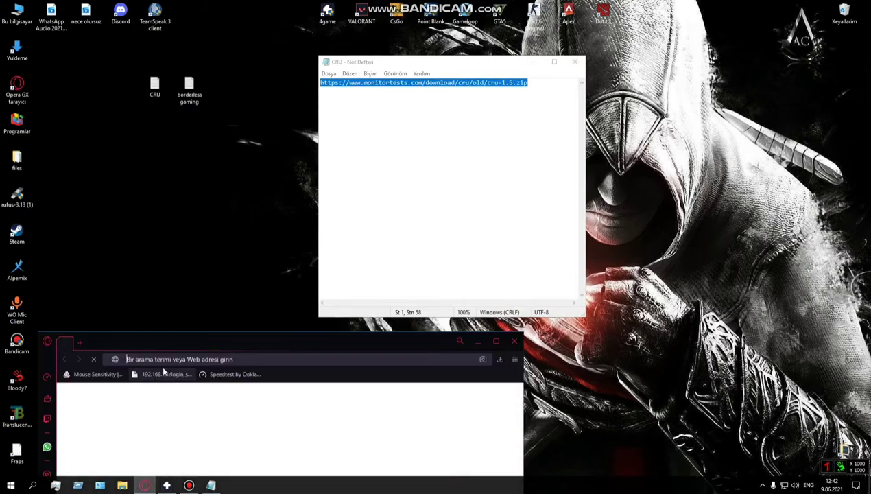
key("ctrl+v")
key("Return")
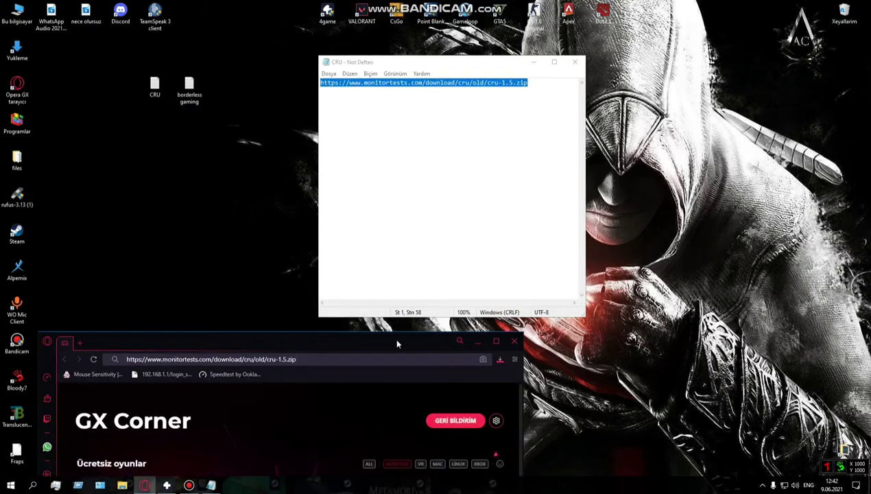
- Put the newly downloaded cru-1.5 (5).zip from the browser's download list onto the desktop
left_click_drag(397, 343, 510, 80)
left_click(614, 97)
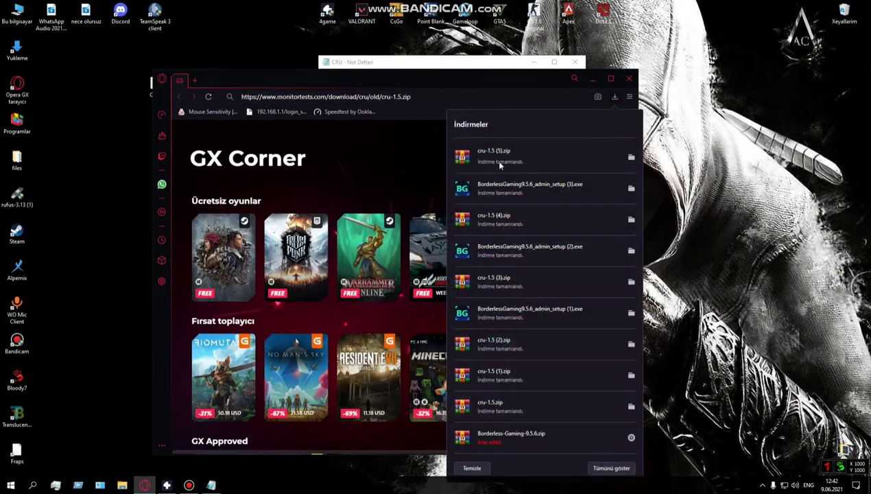
left_click_drag(499, 165, 121, 125)
- Move the browser aside and copy the download link from the borderless gaming text file
left_click_drag(371, 84, 516, 87)
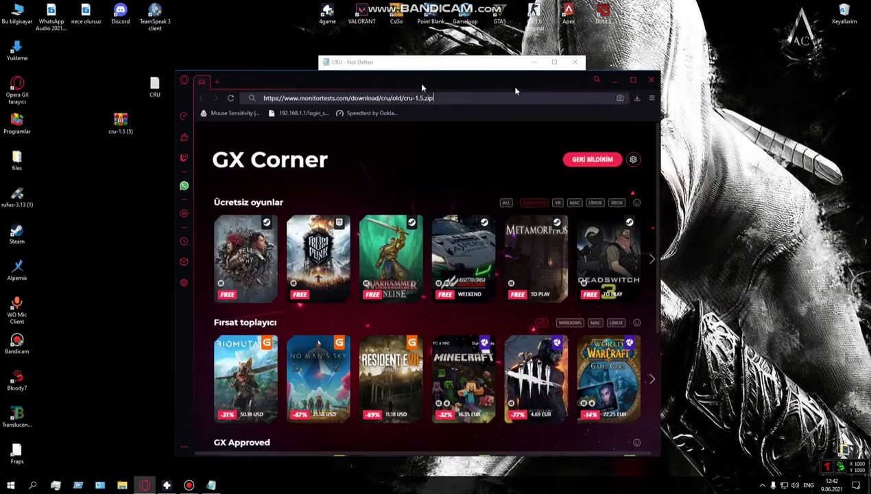
left_click_drag(422, 88, 671, 89)
left_click(195, 94)
double_click(196, 93)
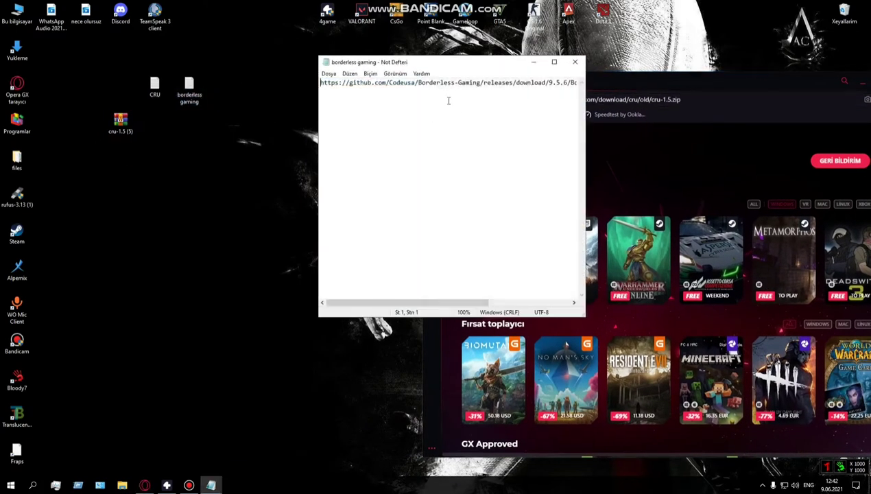
key("ctrl+a")
key("ctrl+c")
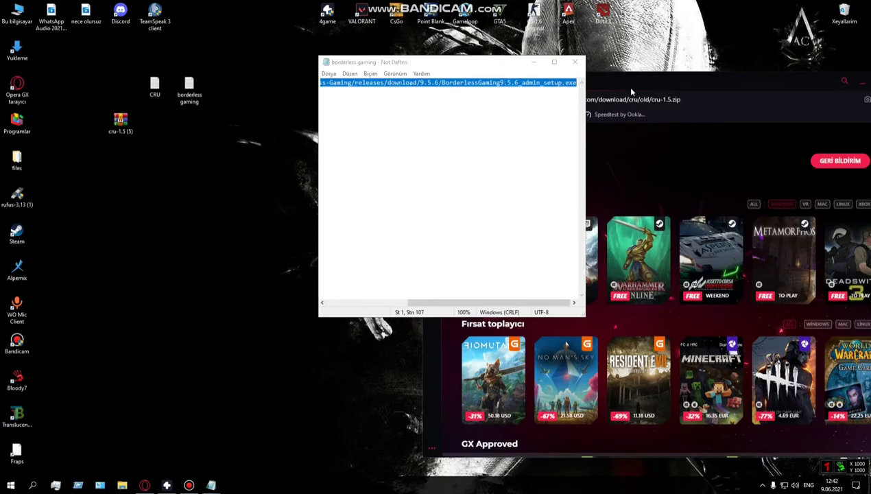
- Download BorderlessGaming9.5.6_admin_setup (4).exe from the copied GitHub link into the Yukleme folder and launch the installer
left_click(626, 86)
left_click(658, 100)
key("ctrl+v")
key("Return")
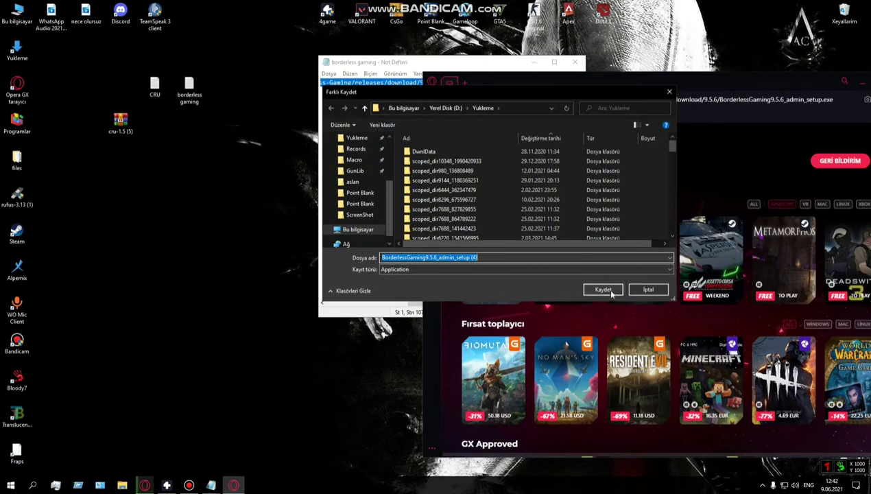
left_click(620, 289)
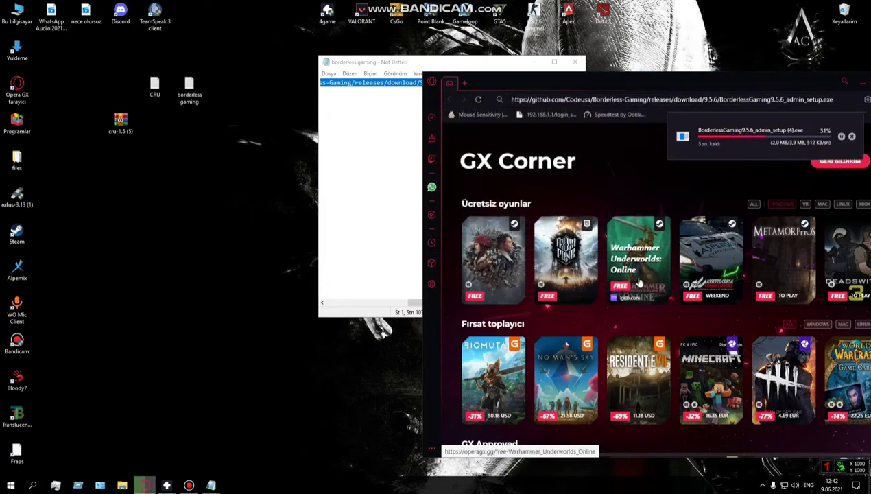
left_click(733, 139)
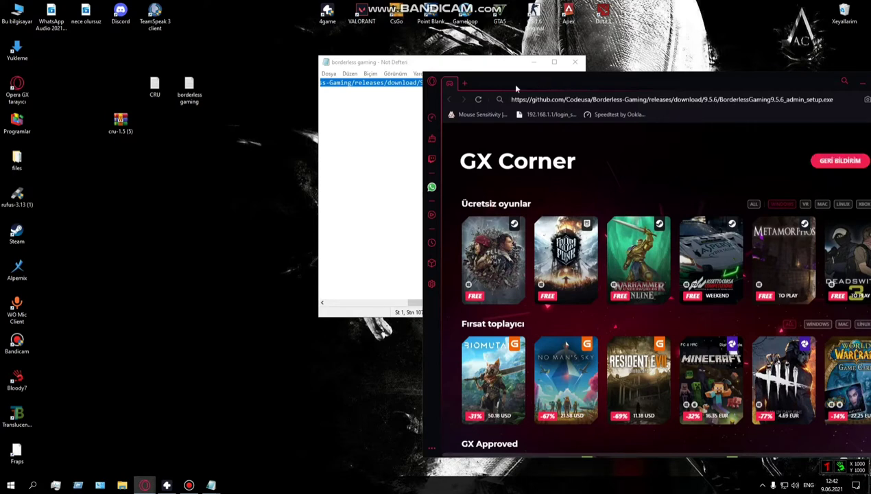
- Close the browser and both Notepad windows holding the download links
left_click_drag(516, 84, 148, 84)
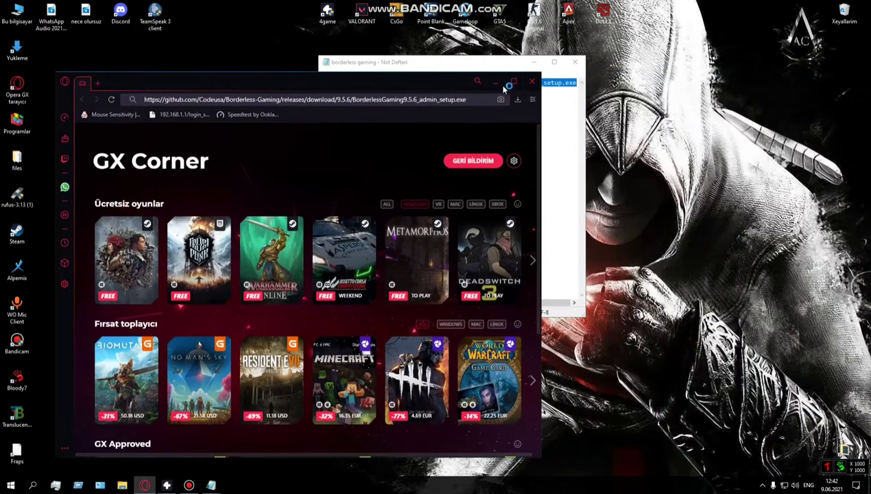
left_click(532, 84)
left_click(575, 63)
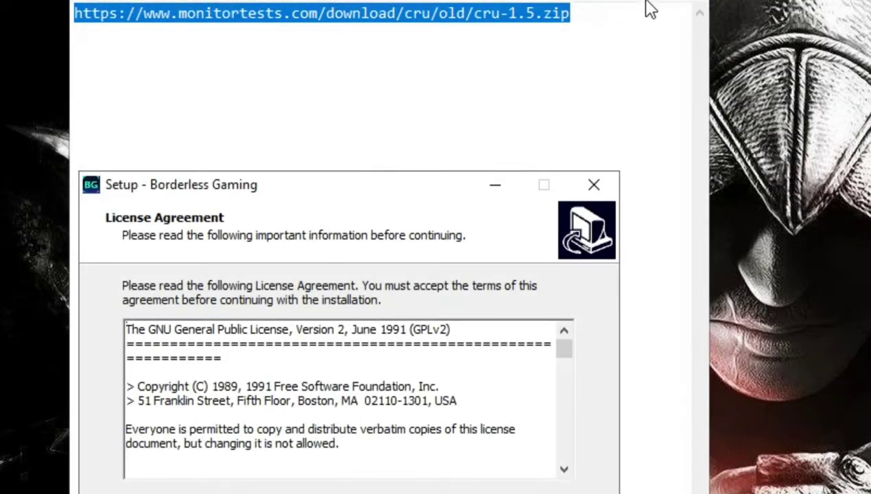
left_click(575, 63)
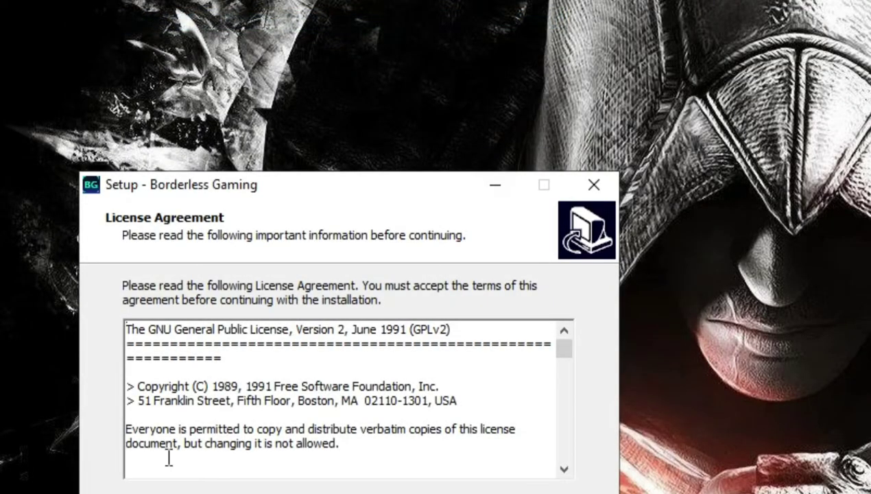
- Accept the Borderless Gaming license agreement and install it to C:\Program Files (x86)\Borderless Gaming
left_click_drag(215, 185, 285, 44)
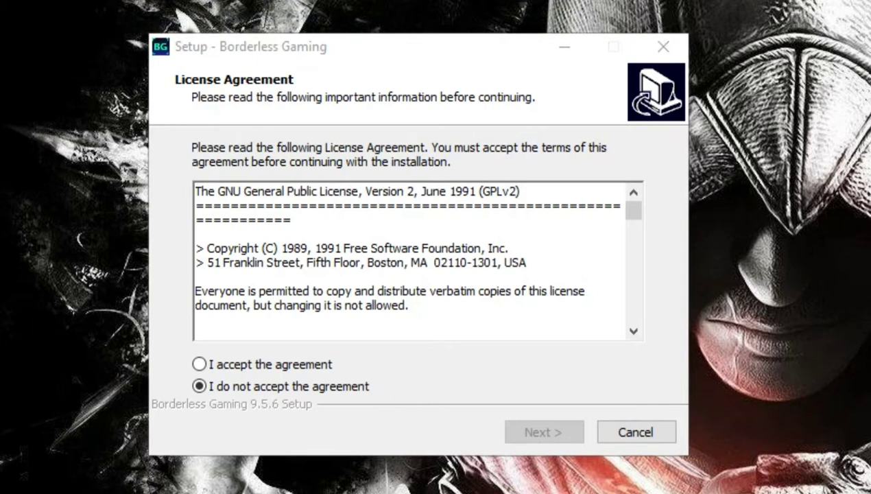
left_click(276, 366)
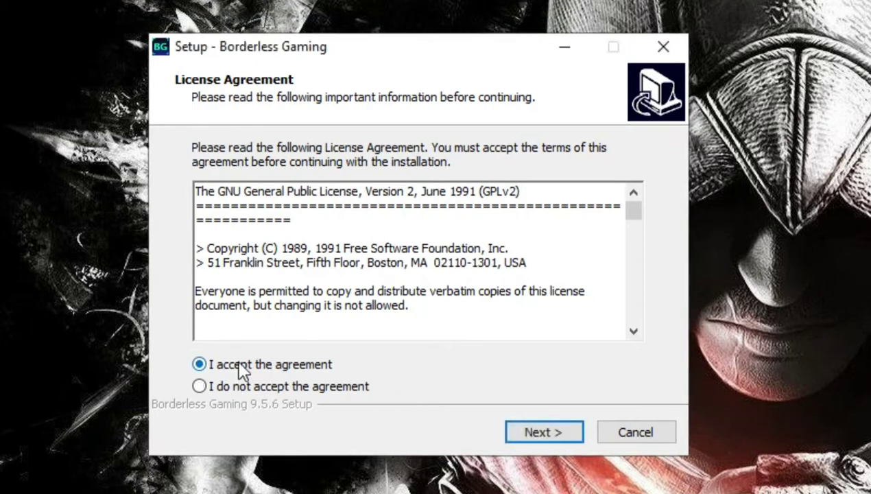
left_click(561, 431)
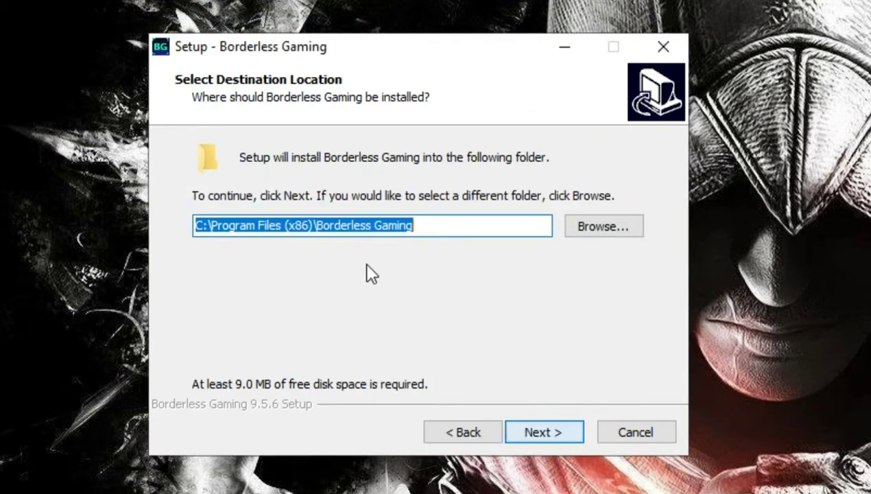
left_click(527, 431)
left_click(534, 433)
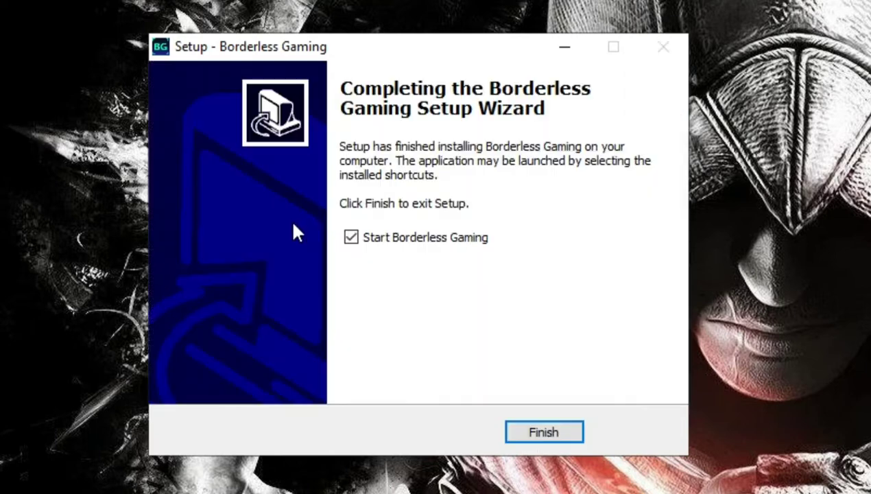
- Finish the Borderless Gaming setup and place its desktop shortcut beside the cru-1.5 (5) archive
left_click(390, 239)
left_click(392, 239)
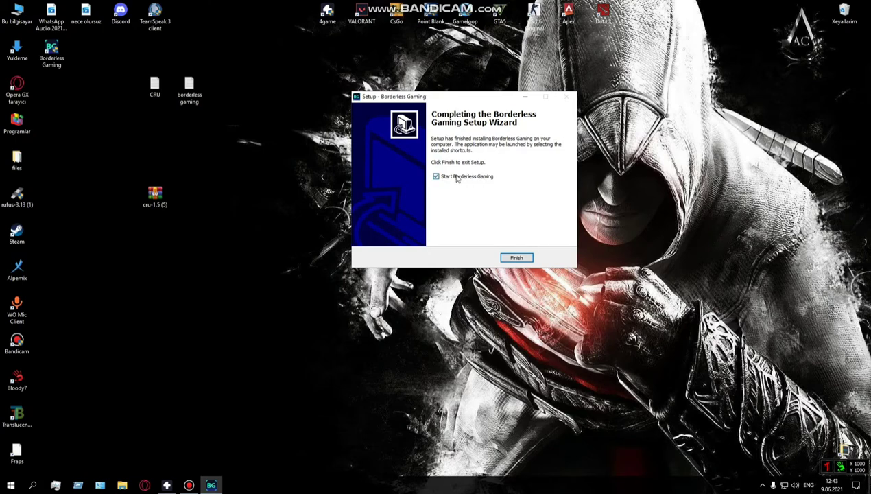
left_click(517, 258)
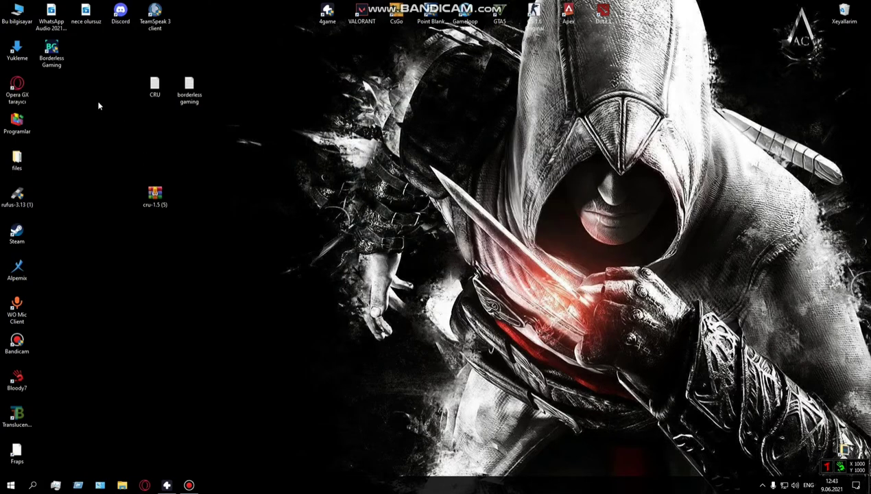
left_click_drag(51, 53, 199, 202)
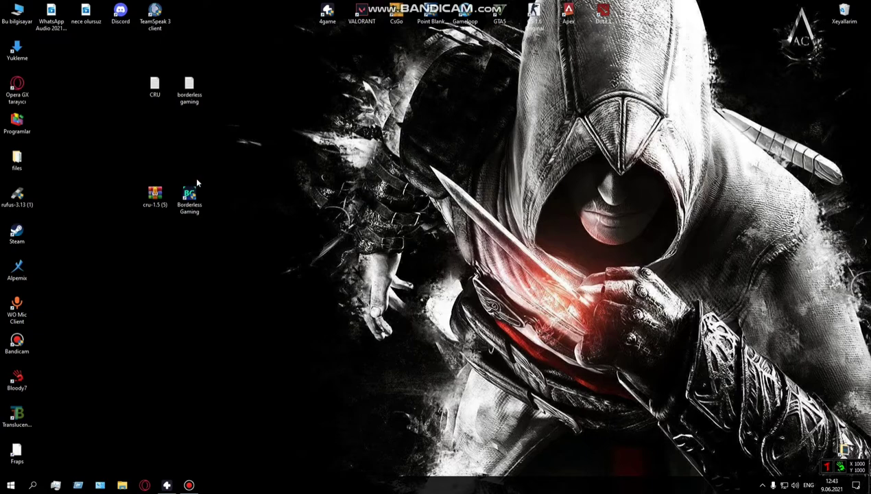
- Extract restart64, reset-all, CRU and restart from the cru-1.5 (5) archive to the desktop
double_click(155, 196)
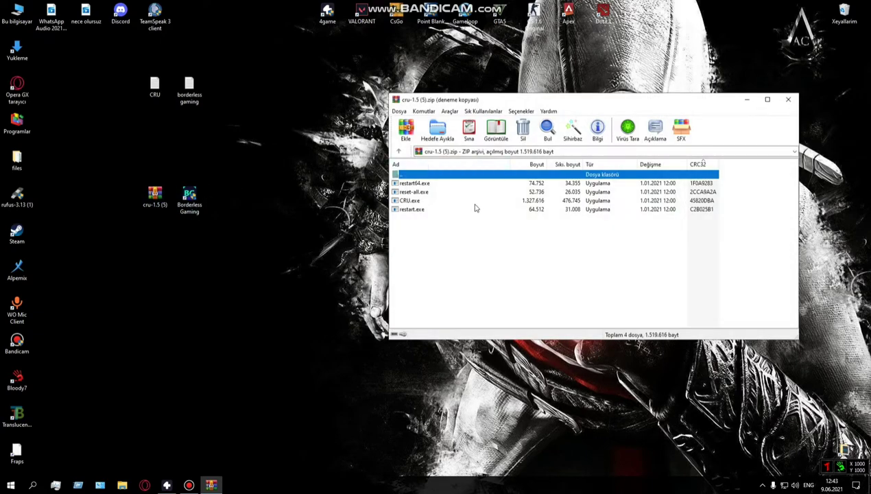
left_click_drag(475, 208, 429, 182)
left_click_drag(390, 159, 294, 195)
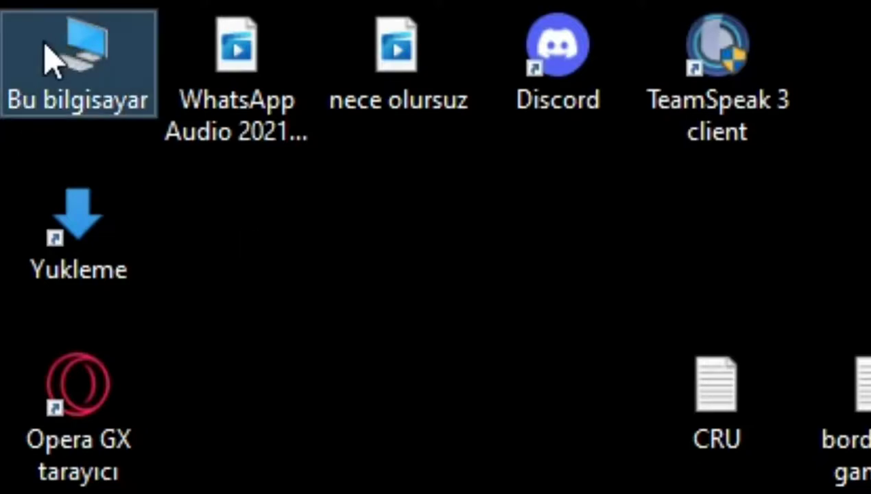
- Check the system type in this computer's properties, closing both windows when done
double_click(24, 110)
right_click(267, 81)
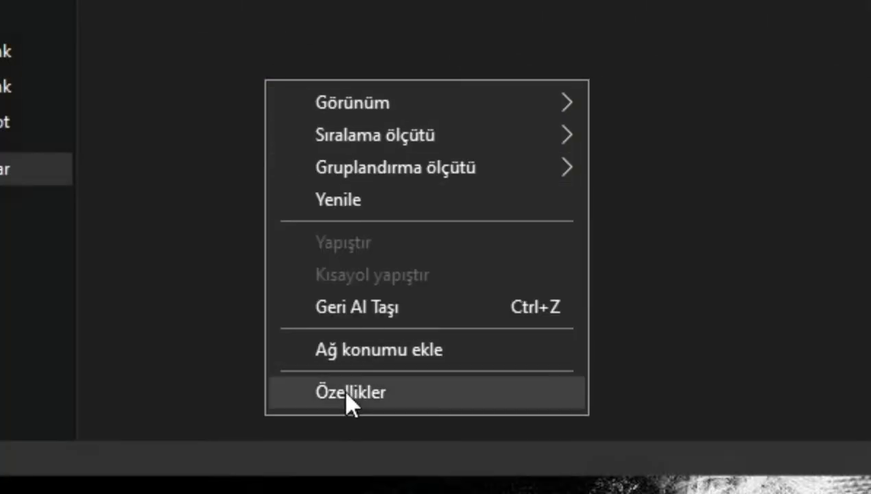
left_click(391, 389)
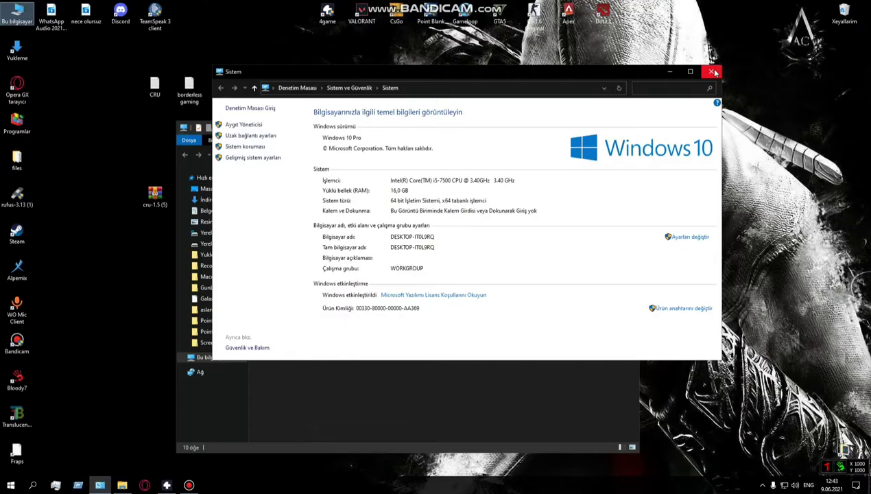
left_click(710, 71)
left_click(628, 128)
- Delete the cru-1.5 (5) archive from the desktop
left_click_drag(267, 176, 345, 356)
left_click(157, 196)
key("Delete")
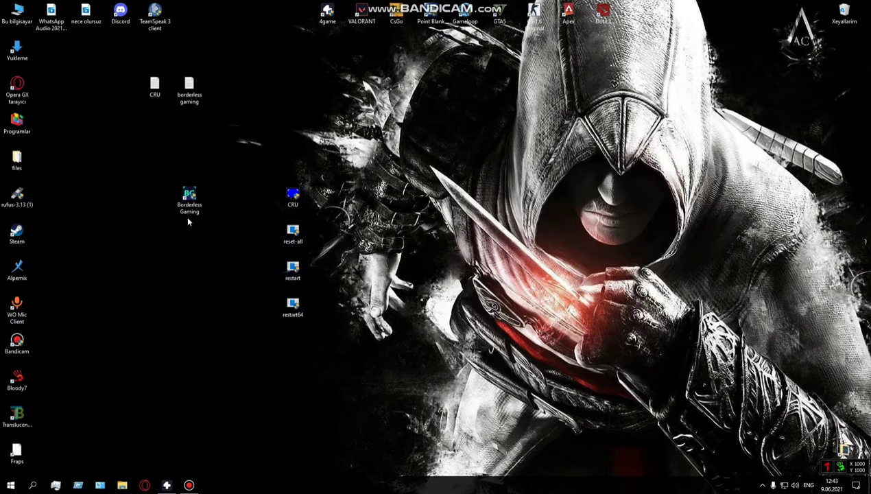
- Line up the Borderless Gaming shortcut, CRU and restart64 in one row on the desktop
left_click_drag(190, 198, 118, 162)
left_click_drag(269, 164, 318, 332)
left_click(293, 196)
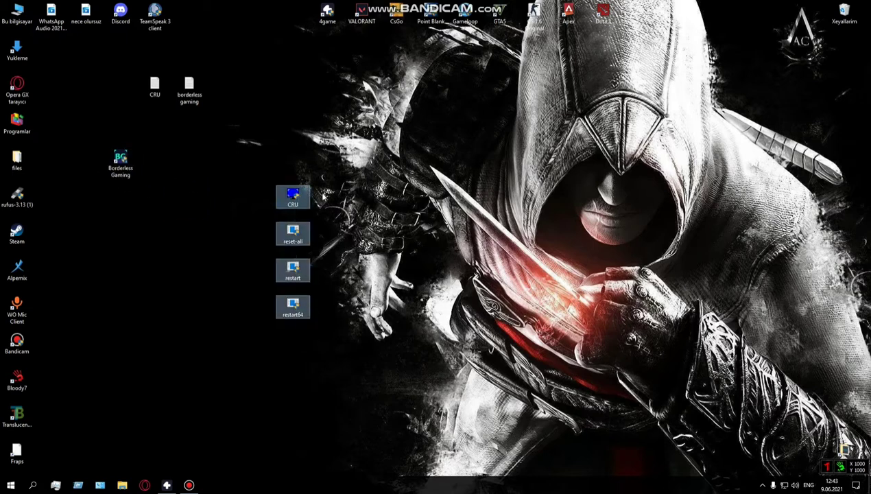
left_click_drag(293, 197, 186, 160)
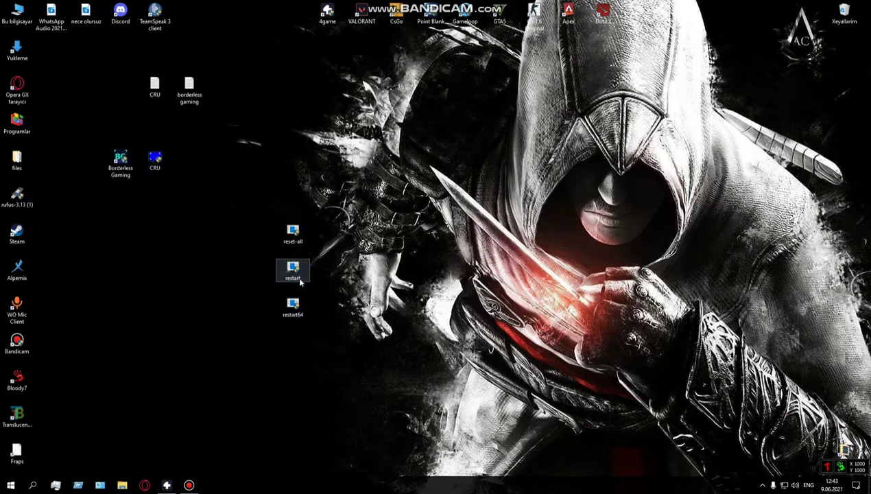
left_click_drag(293, 304, 190, 163)
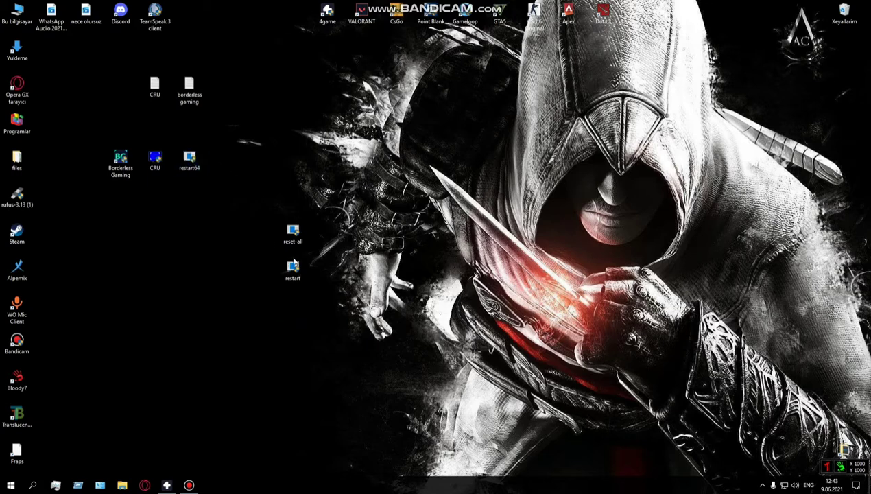
- Permanently delete the unneeded reset-all and restart files from the desktop
left_click_drag(293, 268, 227, 164)
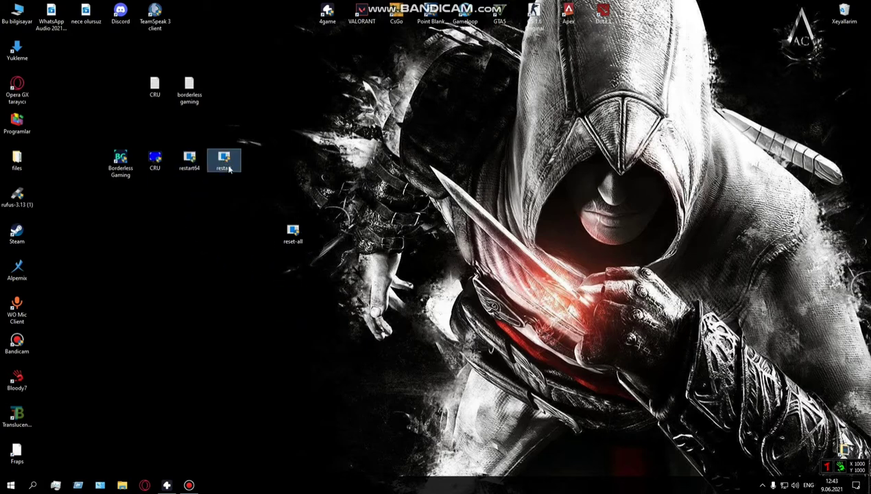
key("ctrl+z")
left_click_drag(260, 192, 323, 305)
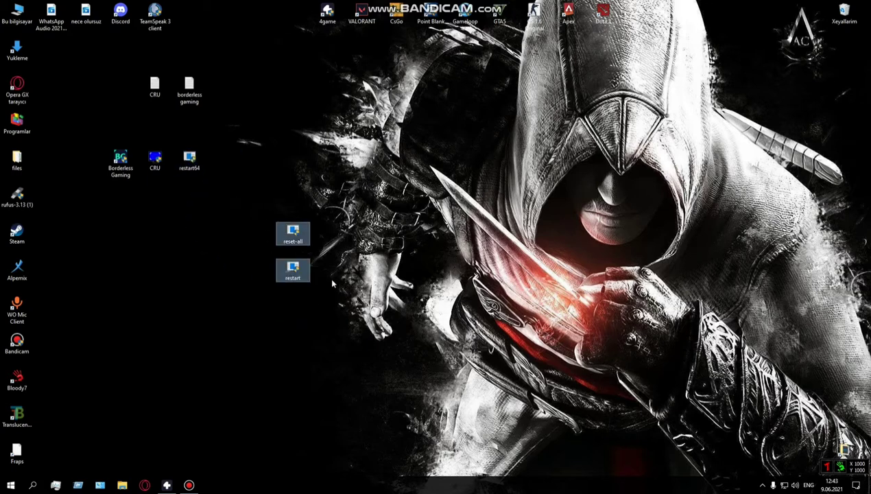
key("shift+Delete")
left_click(468, 250)
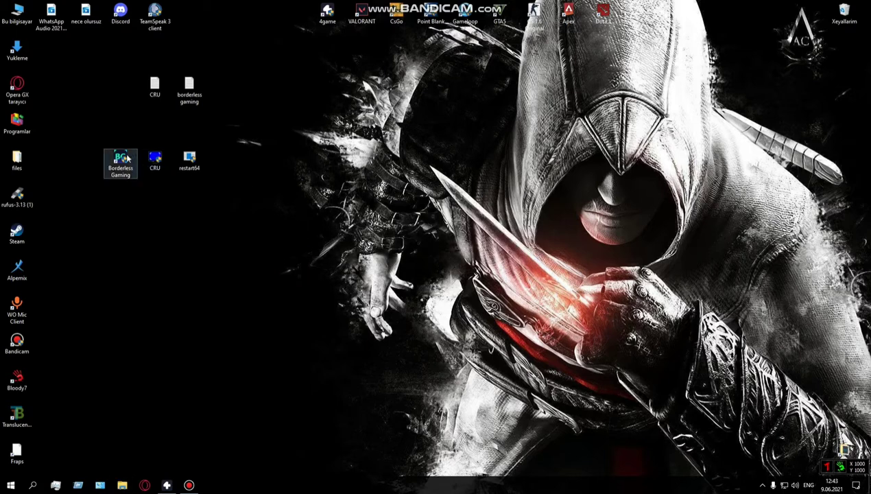
left_click_drag(101, 150, 248, 167)
left_click(249, 167)
mouse_move(185, 162)
left_mouse_down()
mouse_move(213, 164)
mouse_move(189, 164)
left_mouse_up()
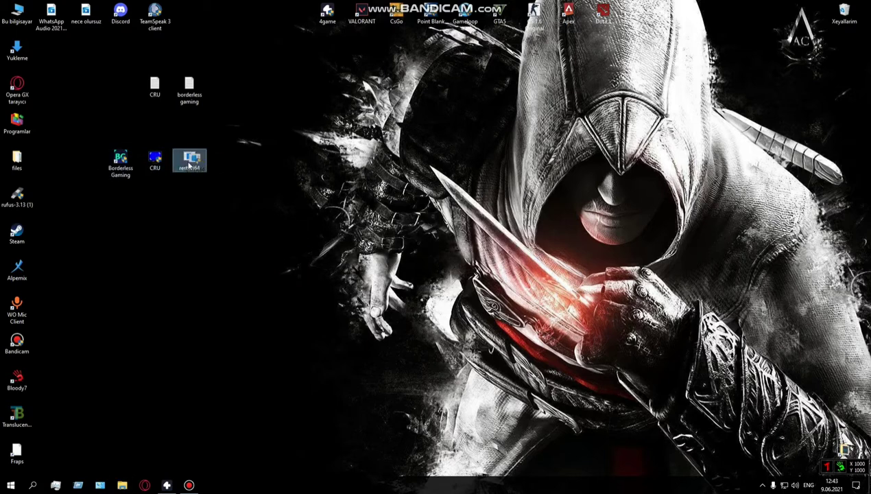
left_click(275, 161)
left_click_drag(99, 133, 242, 165)
left_click(243, 165)
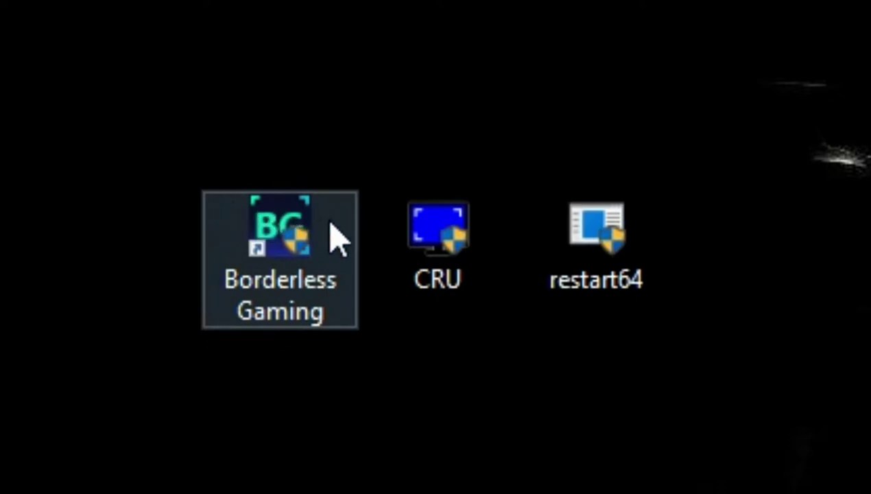
- Delete the 1024x768 @ 499.003 Hz detailed resolution in CRU and save the change
left_click(445, 249)
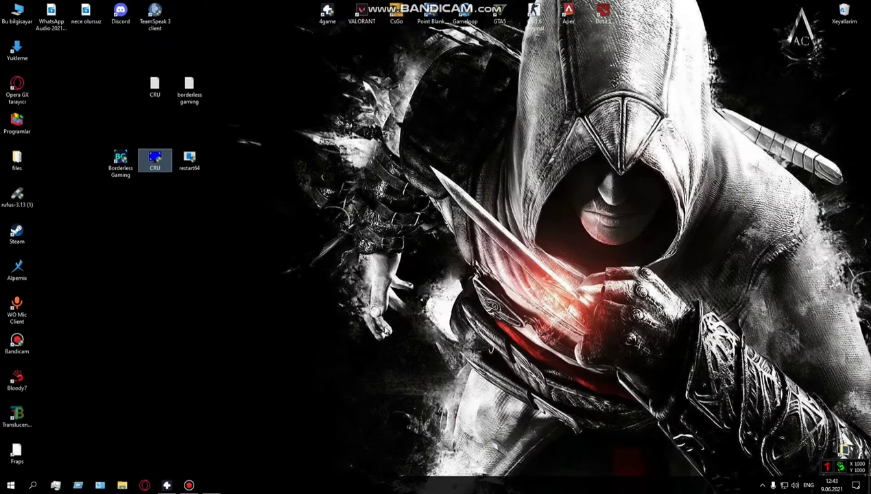
left_click(446, 183)
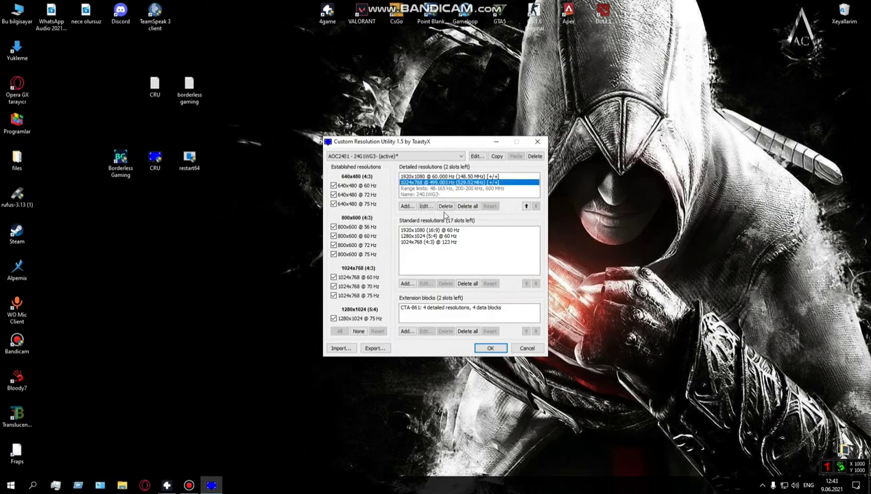
left_click(445, 206)
left_click(492, 348)
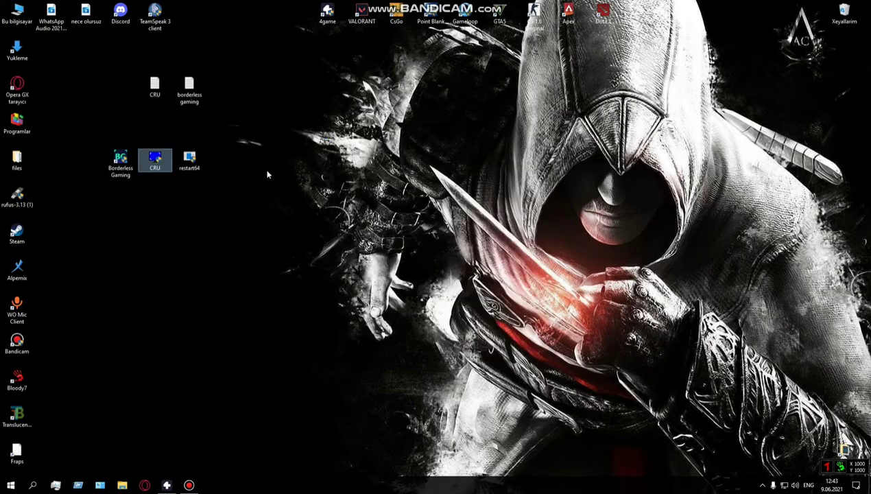
- Reopen CRU and start a new detailed resolution, moving its dialog clear of the resolution lists
double_click(157, 158)
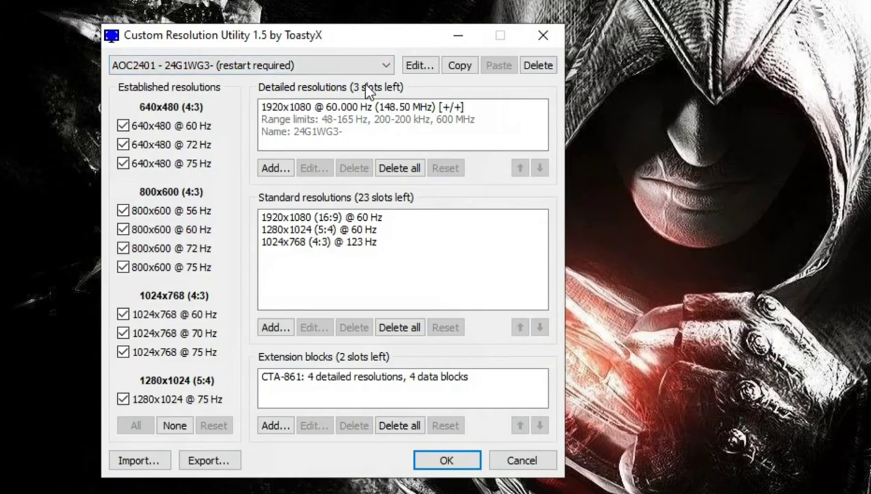
left_click(275, 169)
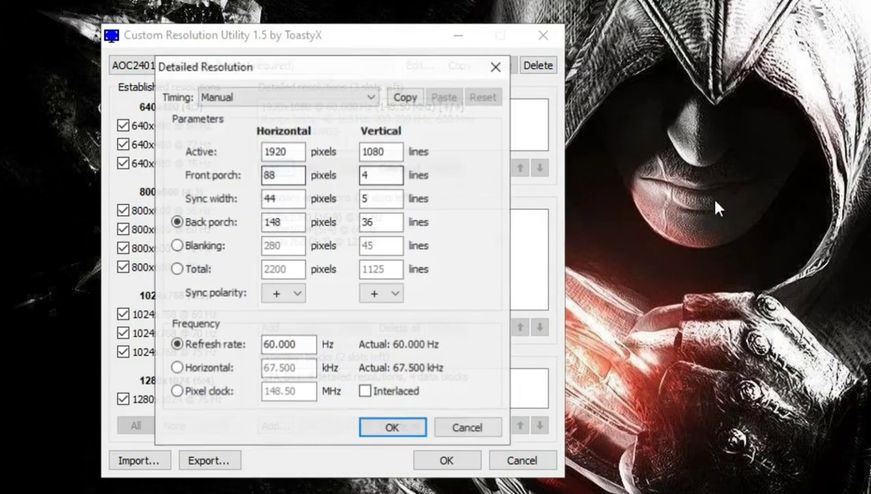
double_click(292, 150)
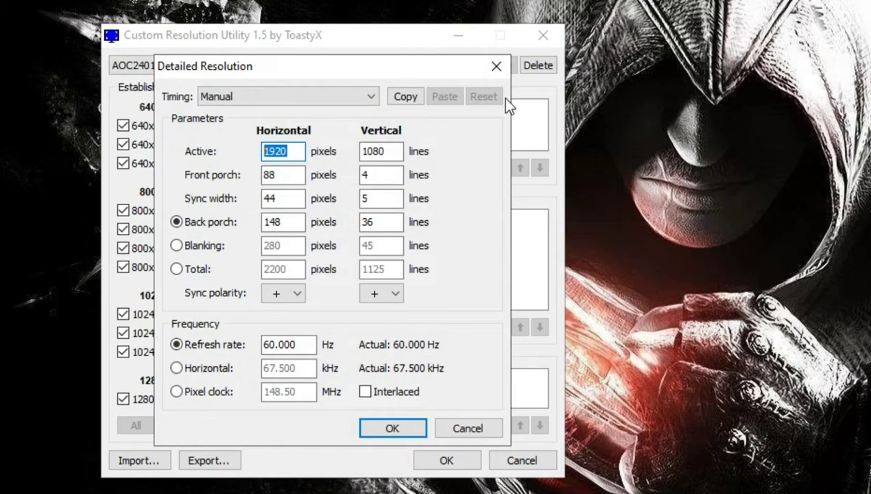
left_click_drag(310, 67, 577, 56)
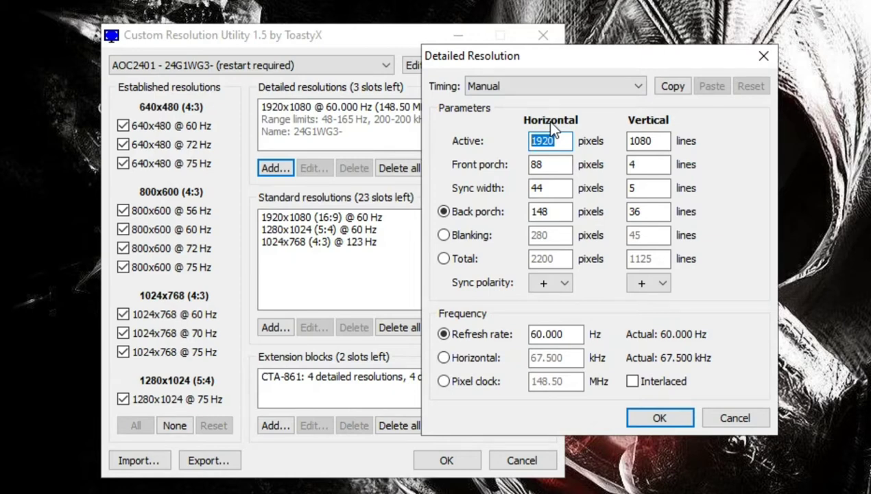
left_click(569, 141)
left_click_drag(569, 142, 494, 146)
left_click_drag(510, 54, 456, 53)
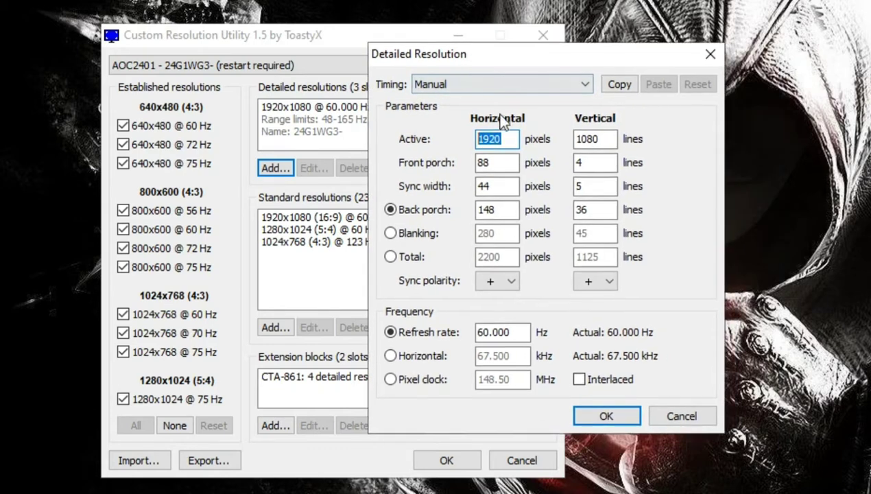
- Set the new resolution's active size to 1024 pixels by 768 lines and its refresh rate to 499 Hz
type("1")
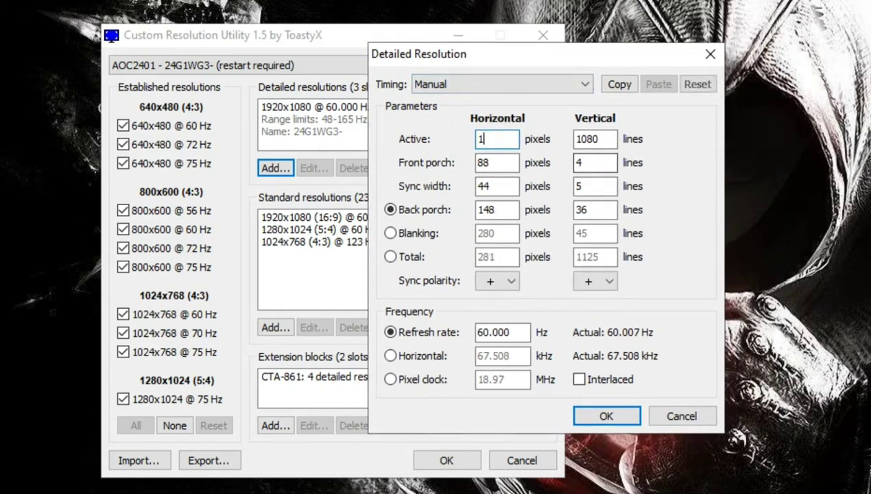
type("024")
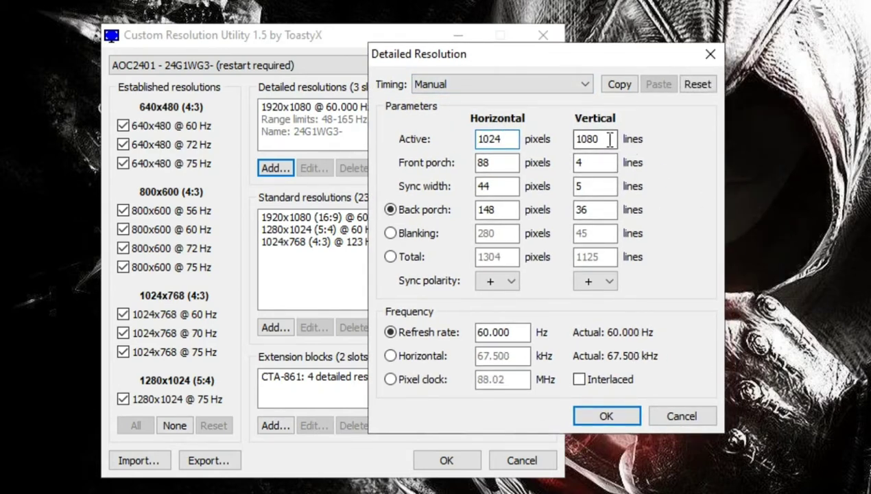
double_click(610, 139)
type("76")
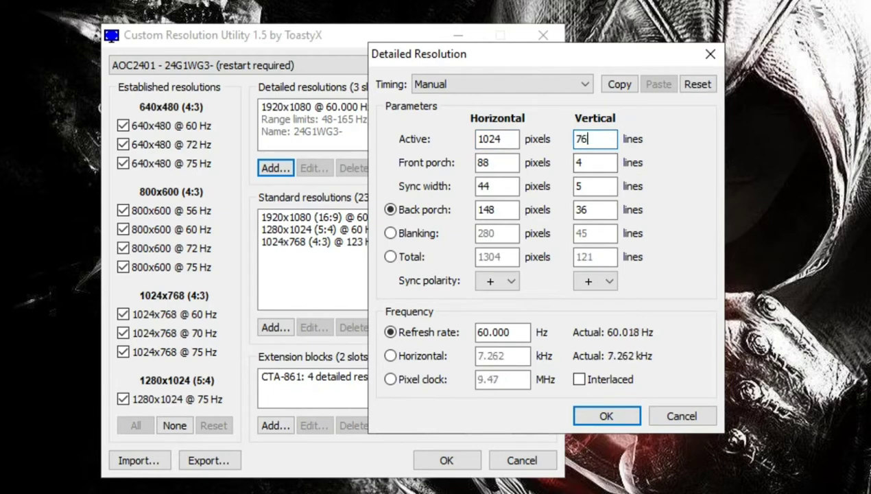
type("8")
left_click_drag(504, 140, 449, 133)
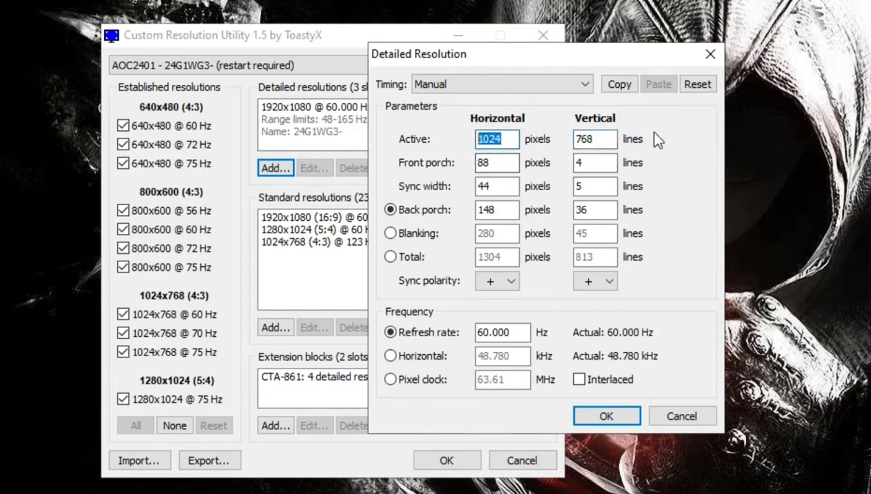
left_click_drag(604, 139, 500, 139)
key("shift+Tab")
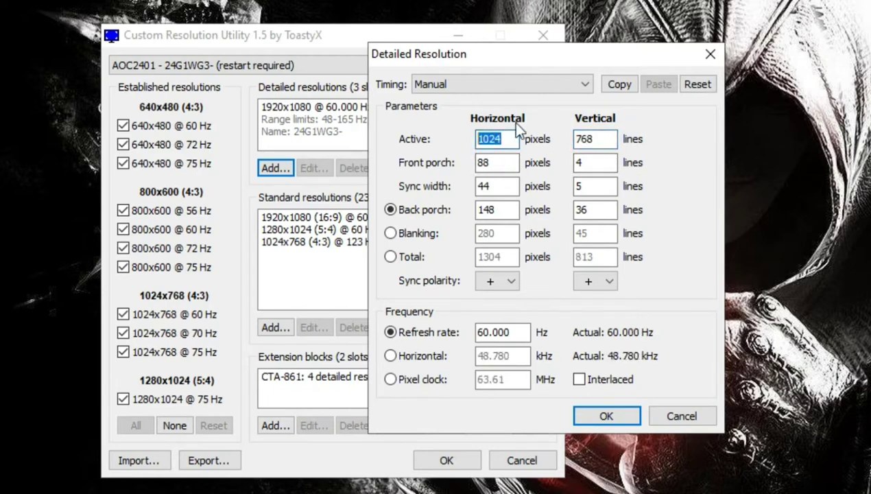
key("Tab")
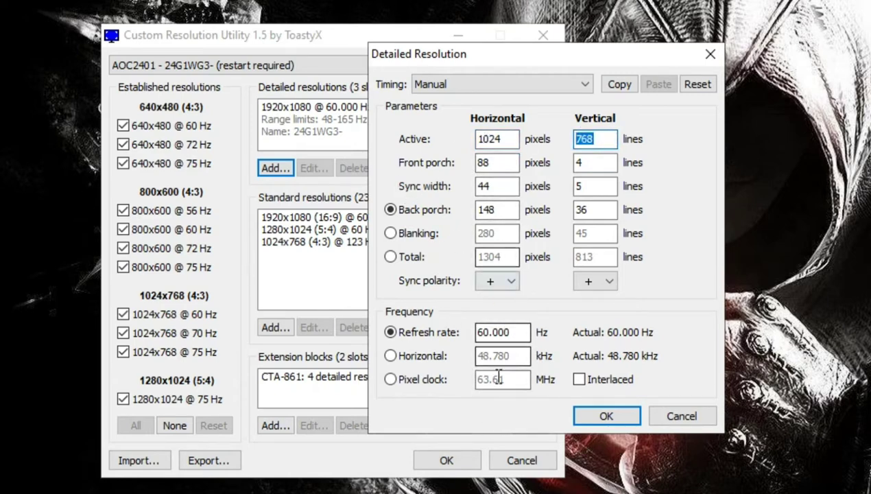
left_click_drag(511, 333, 440, 331)
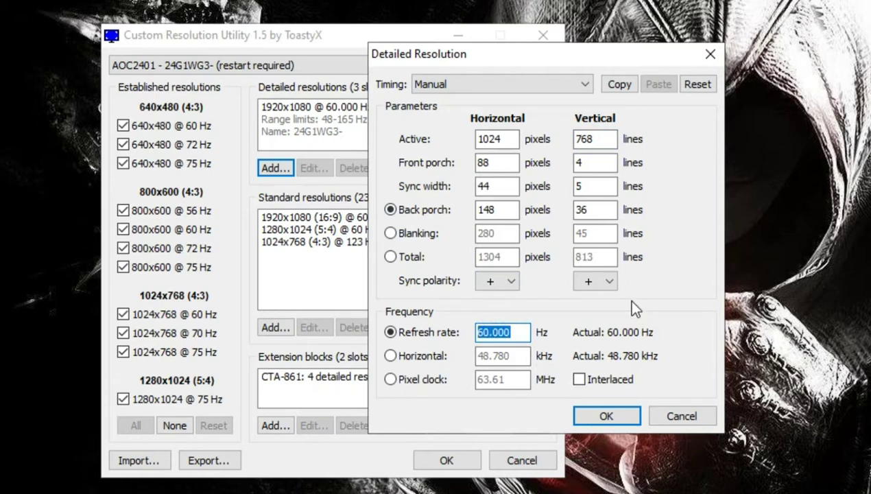
type("499")
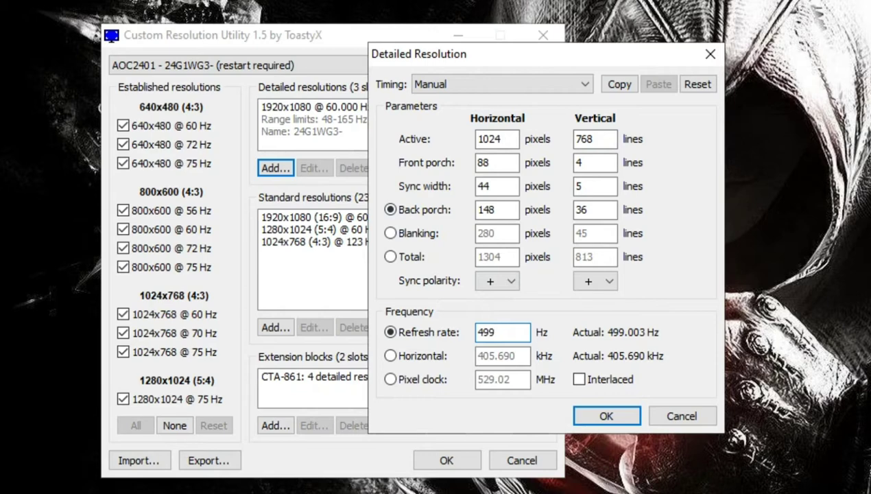
- Try a refresh rate of 2000 Hz for the new detailed resolution
left_click_drag(514, 334, 459, 333)
left_click(513, 335)
key("BackSpace")
key("BackSpace")
key("BackSpace")
type("2000")
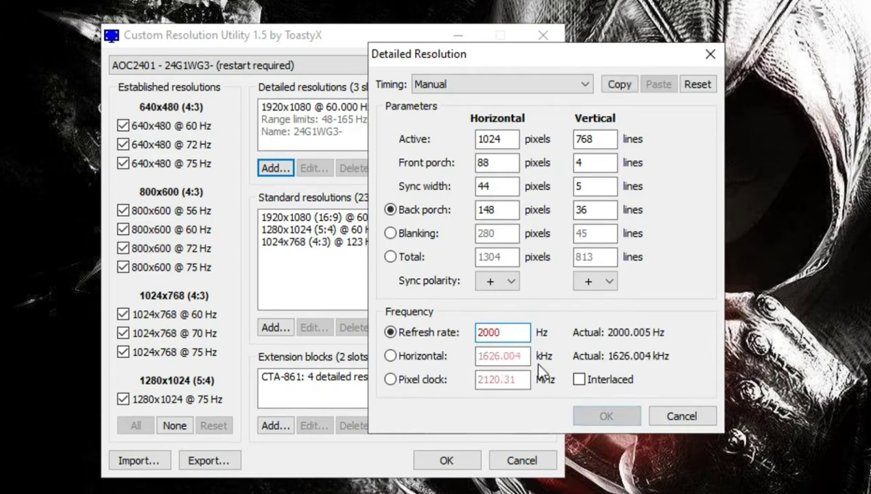
- Set the refresh rate back to 499 Hz, accept the new resolution and save the CRU changes
left_click_drag(474, 332, 502, 332)
left_click(503, 332)
type("499")
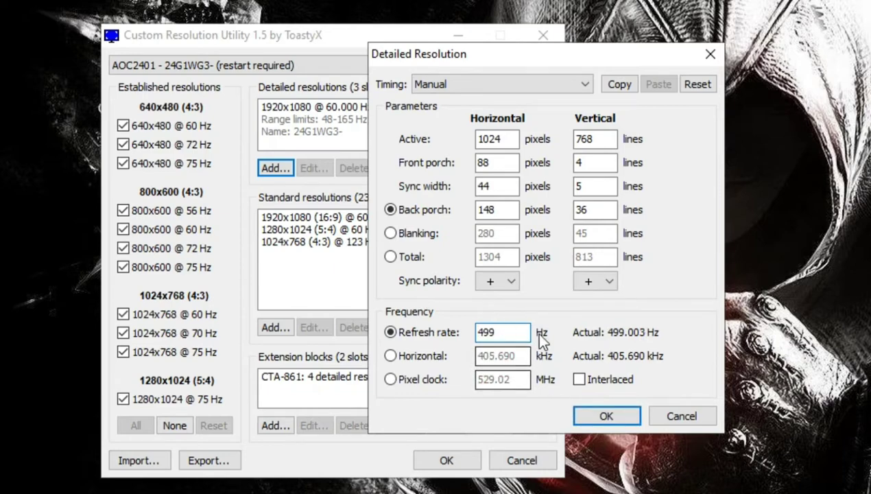
left_click(603, 421)
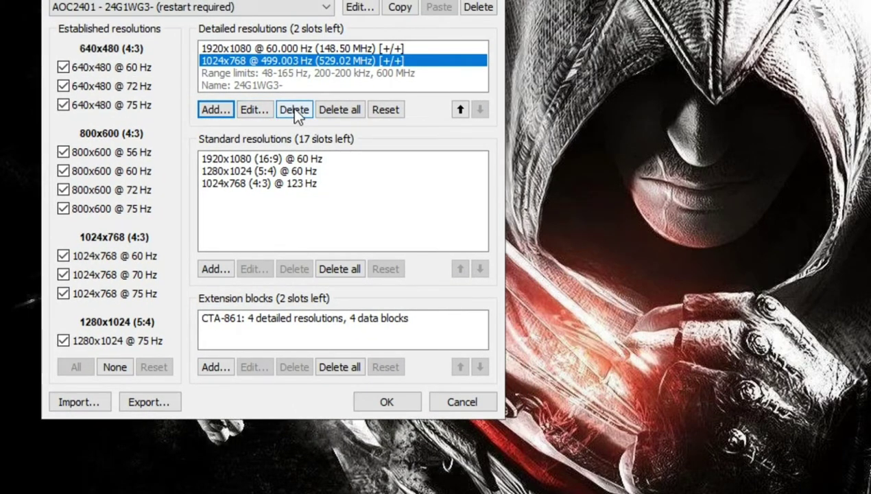
left_click(252, 60)
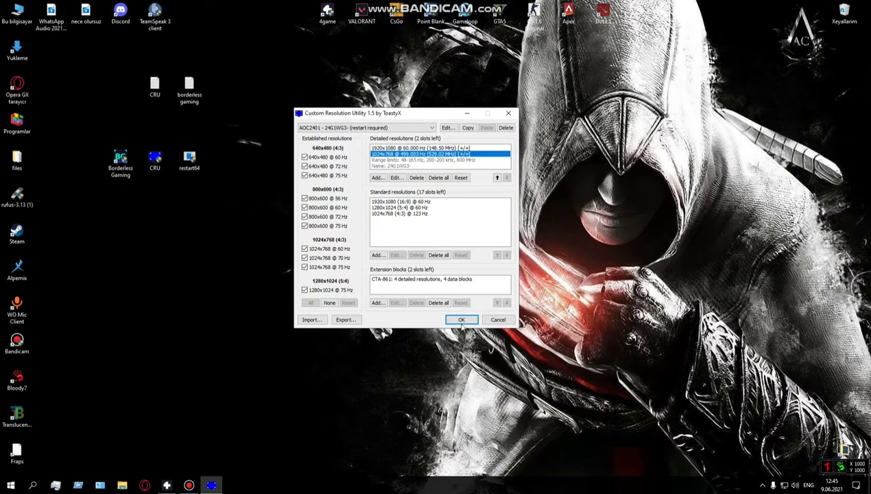
left_click(461, 321)
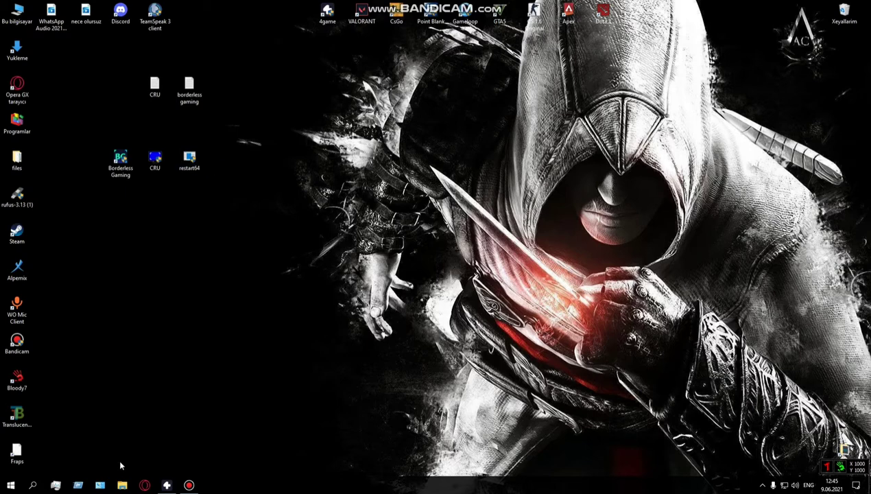
left_click(11, 485)
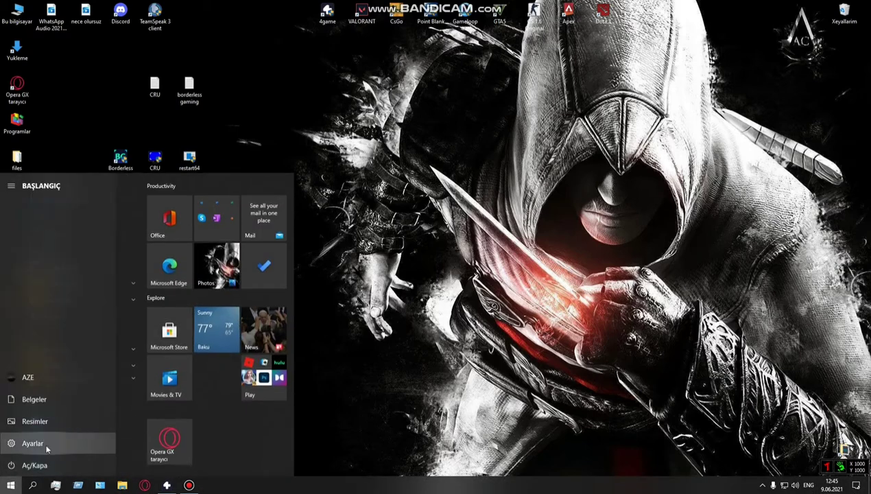
left_click(461, 334)
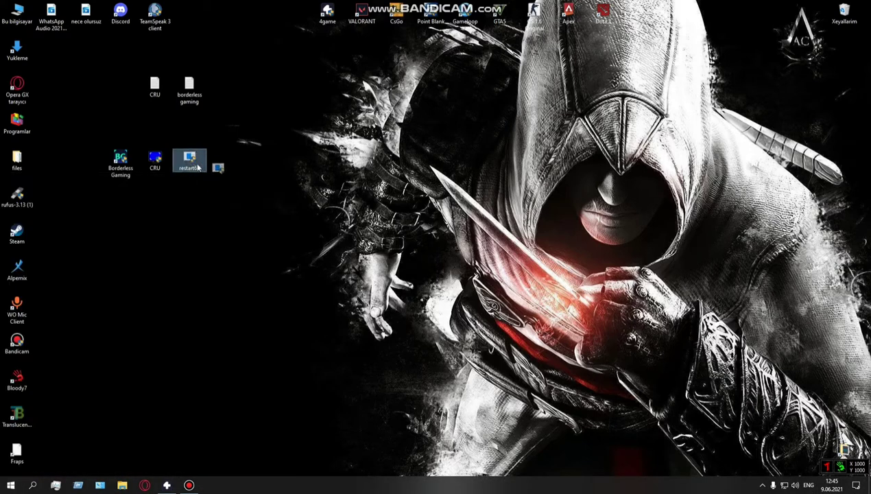
left_click_drag(197, 168, 186, 162)
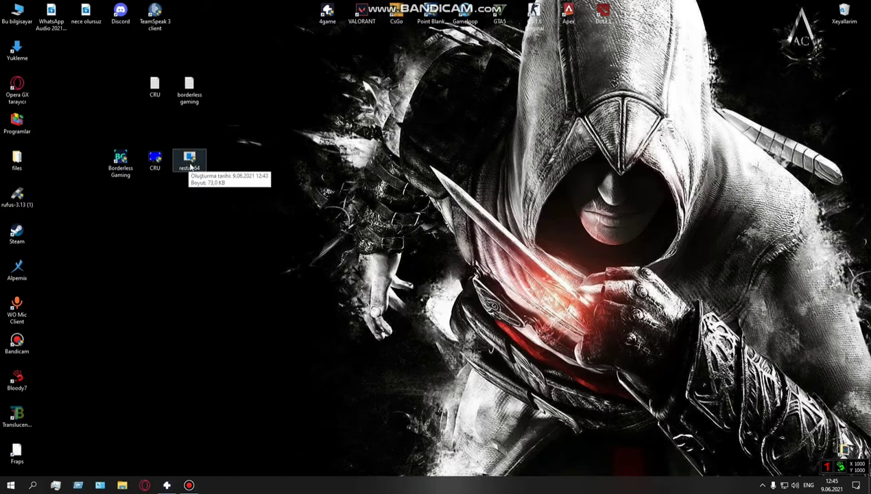
left_click(2, 483)
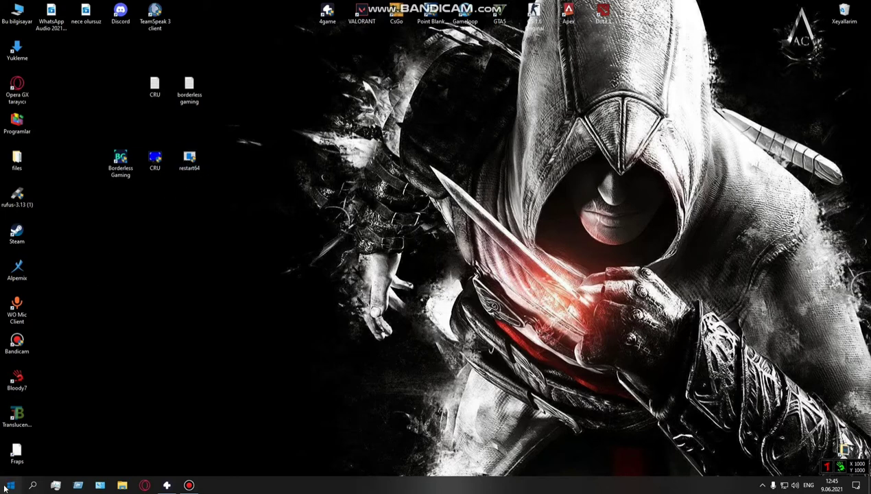
left_click(3, 484)
left_click(240, 151)
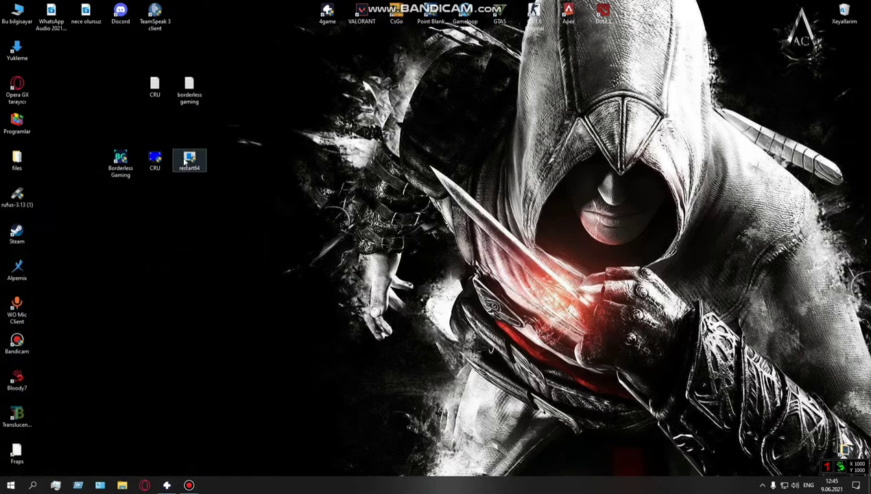
- Restart the graphics driver with restart64 and close its window when the restart is done
double_click(189, 158)
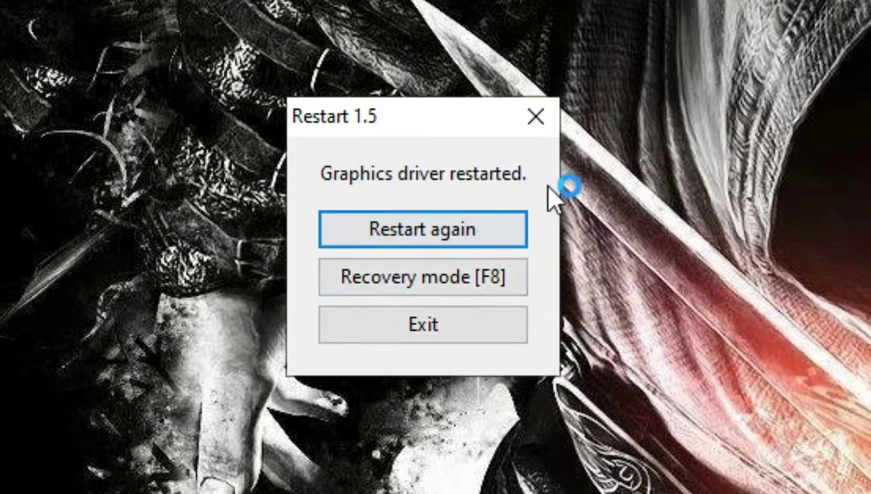
left_click(535, 120)
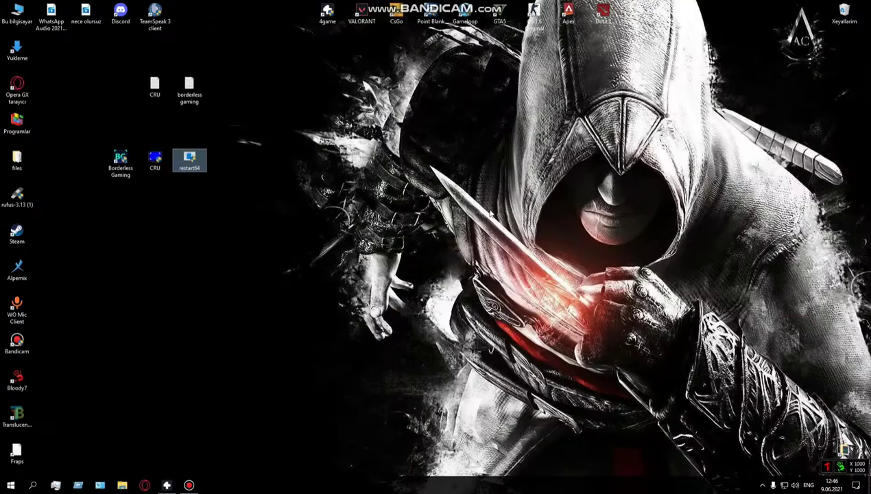
right_click(321, 124)
left_click(375, 150)
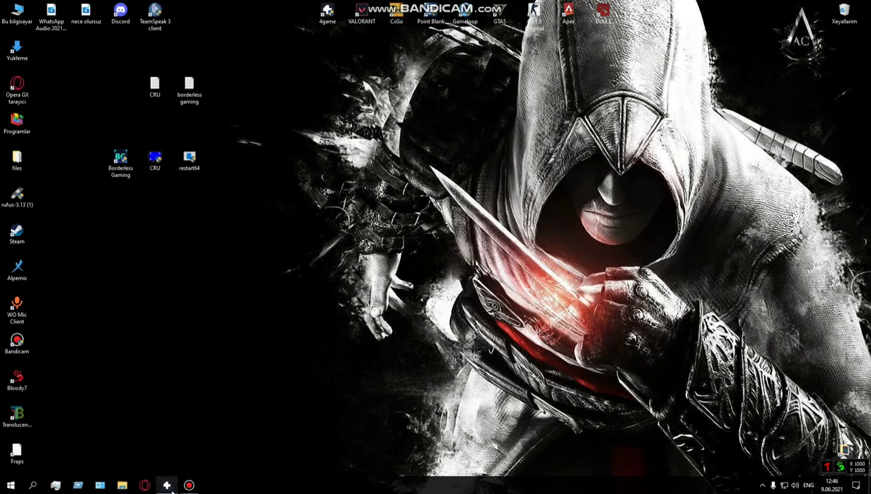
- Switch to the 4game launcher, check the resolution in Point Blank's graphics settings and save the configuration
left_click(167, 485)
left_click(616, 152)
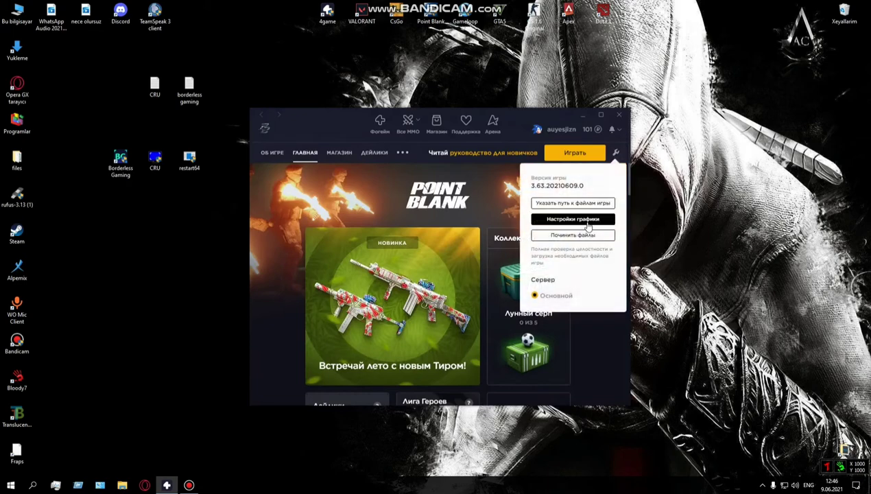
left_click(585, 221)
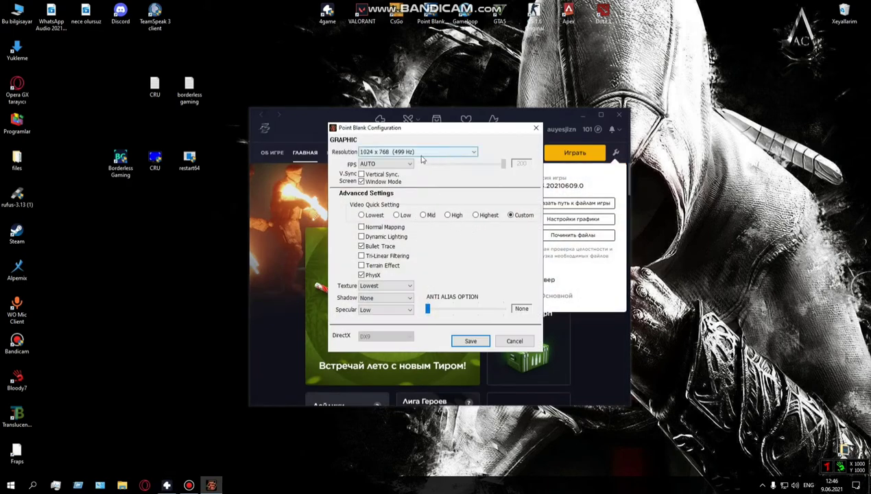
left_click(469, 341)
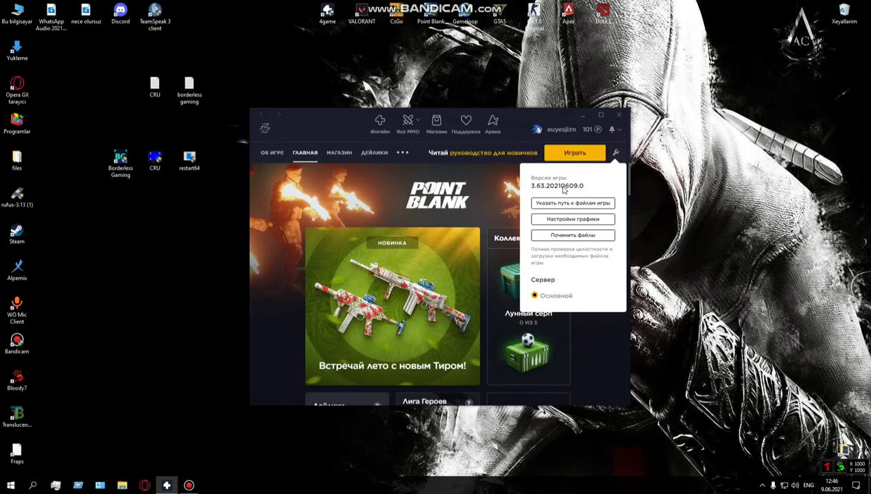
- Move the launcher window lower on the desktop and place the Borderless Gaming shortcut just above it
left_click_drag(533, 98, 523, 153)
left_click_drag(121, 161, 466, 109)
left_click(155, 159)
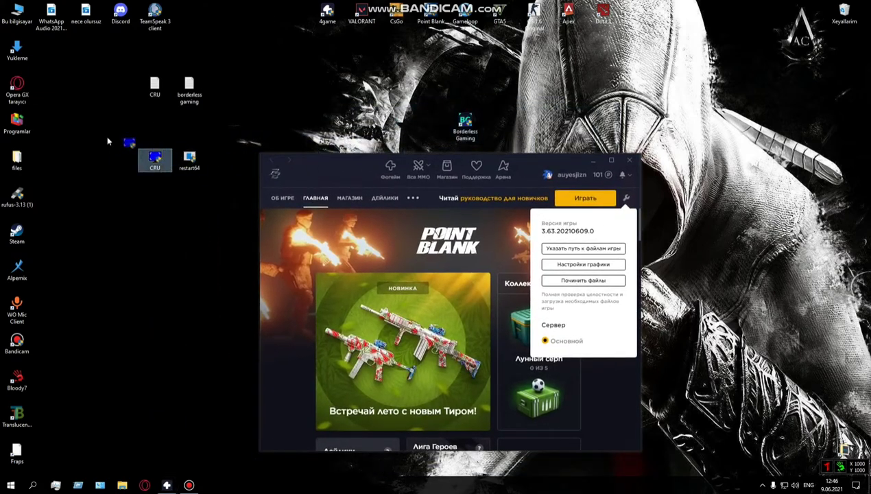
- Open Point Blank's graphics settings, minimize the launcher and select the 1024 x 768 (499 Hz) resolution
left_click(583, 264)
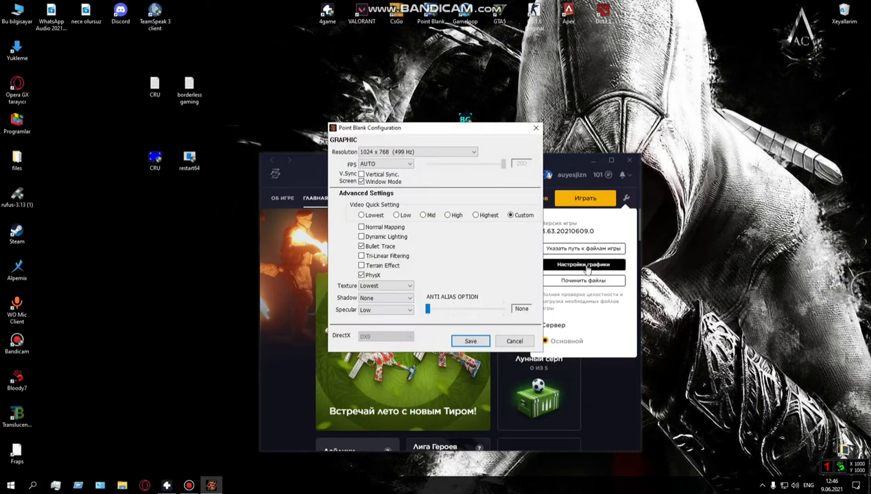
left_click(571, 155)
left_click(594, 161)
left_click(411, 151)
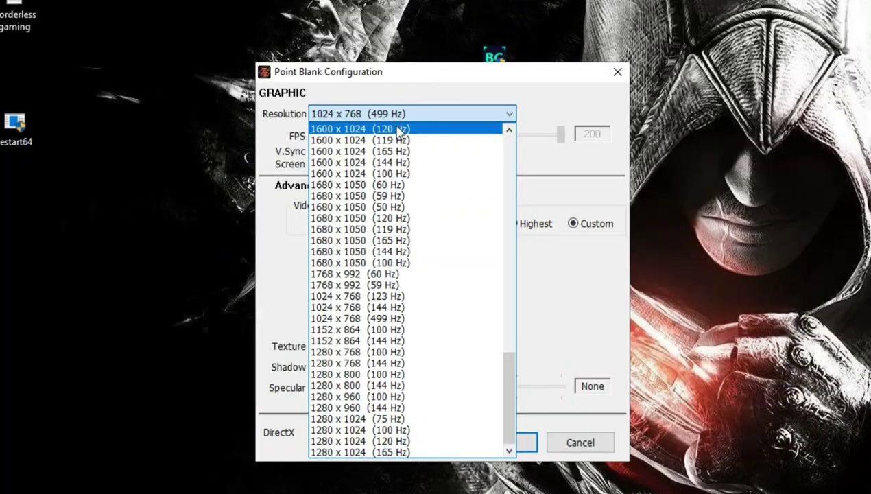
left_click(402, 318)
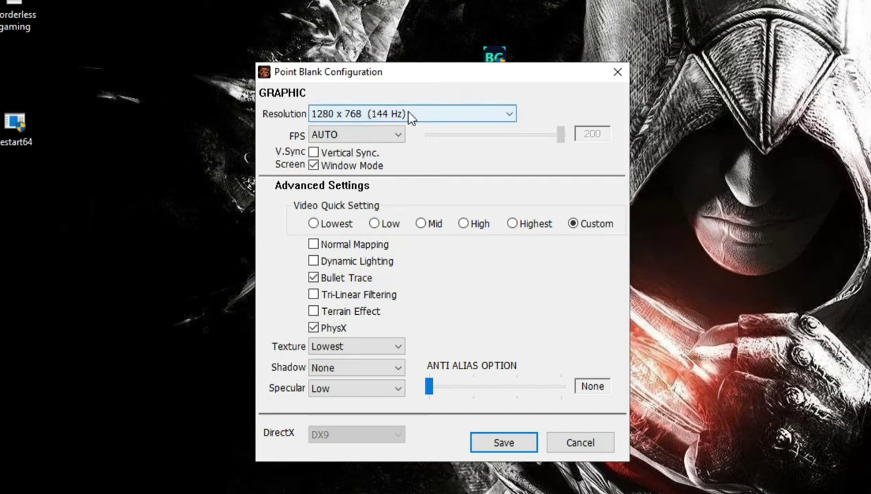
left_click(409, 116)
left_click(409, 116)
scroll(414, 120, "down", 10)
scroll(412, 121, "down", 1)
- Try the CUSTOM frame-rate option at 200 and return the FPS setting to AUTO
left_click(367, 137)
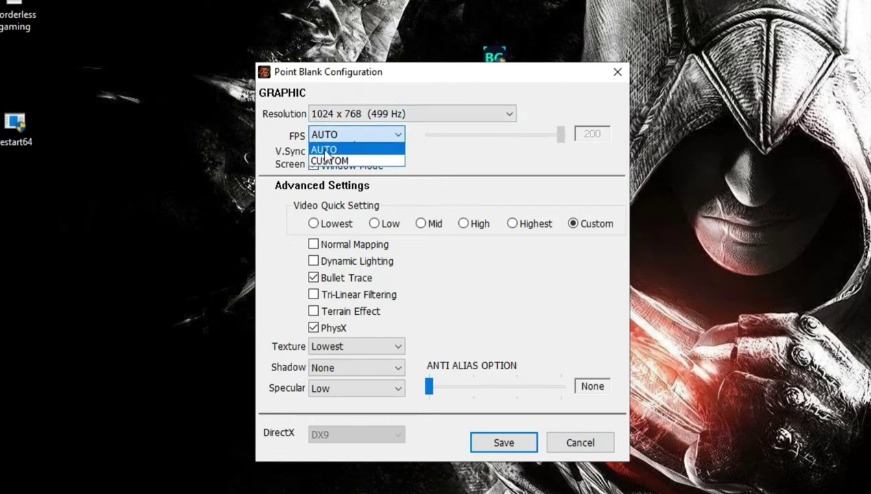
left_click(325, 153)
left_click(334, 136)
left_click(331, 161)
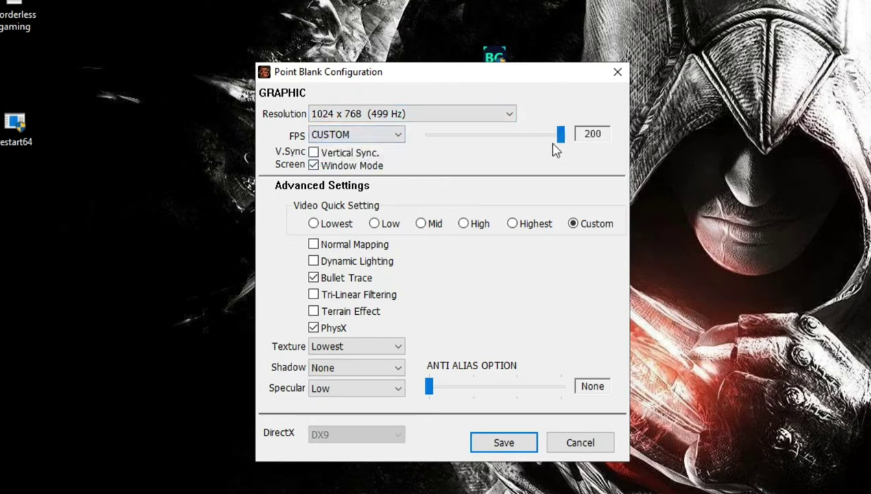
left_click_drag(554, 145, 584, 138)
left_click(384, 137)
left_click(362, 152)
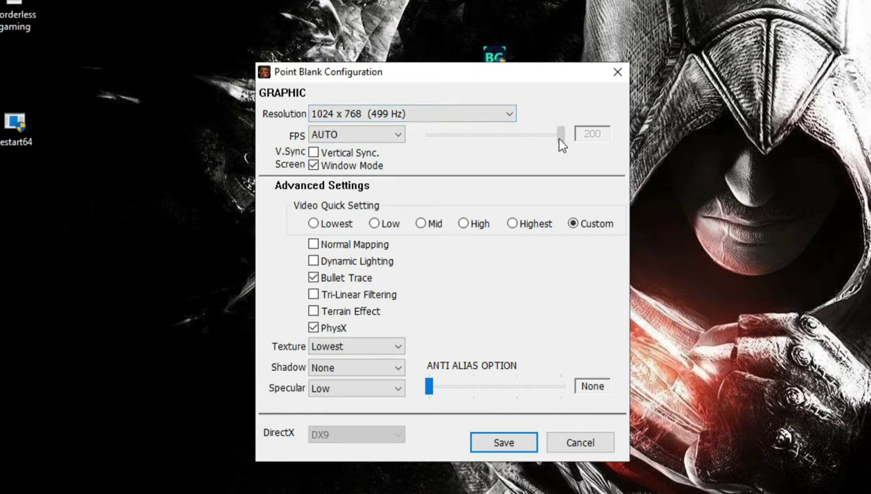
- Toggle Vertical Sync, Normal Mapping and Dynamic Lighting, leaving all three switched off
left_click(314, 152)
left_click(314, 152)
left_click(314, 246)
left_click(314, 261)
left_click(327, 245)
left_click(328, 262)
- Toggle Bullet Trace and PhysX, leaving both options switched on
left_click(330, 277)
left_click(325, 329)
left_click(341, 282)
left_click(333, 330)
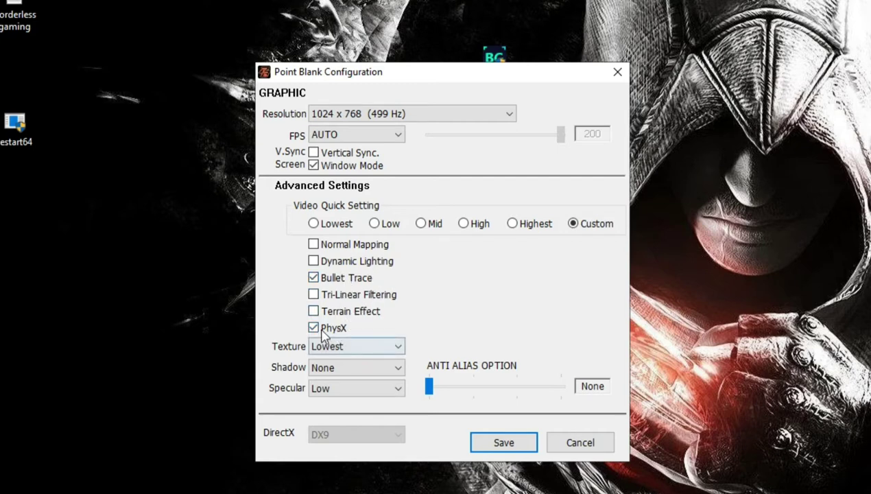
left_click(330, 331)
left_click(333, 330)
left_click(315, 328)
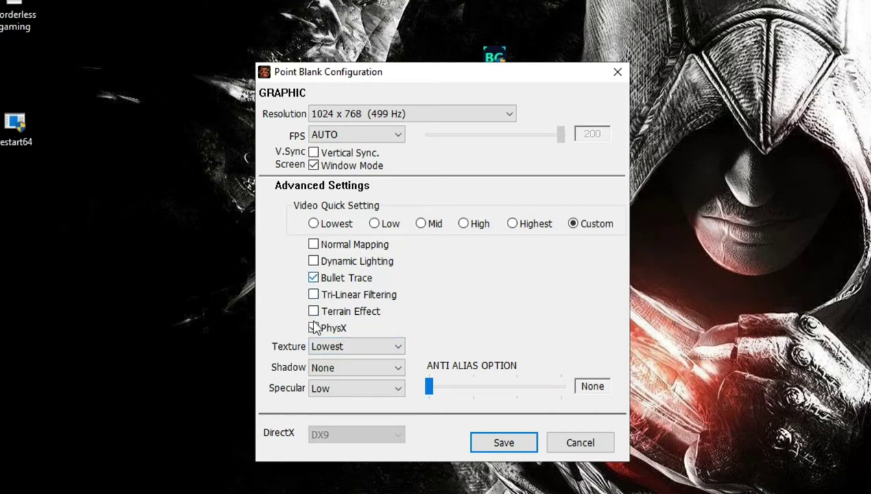
- Choose Lowest for the texture quality and None for the shadows
left_click(349, 347)
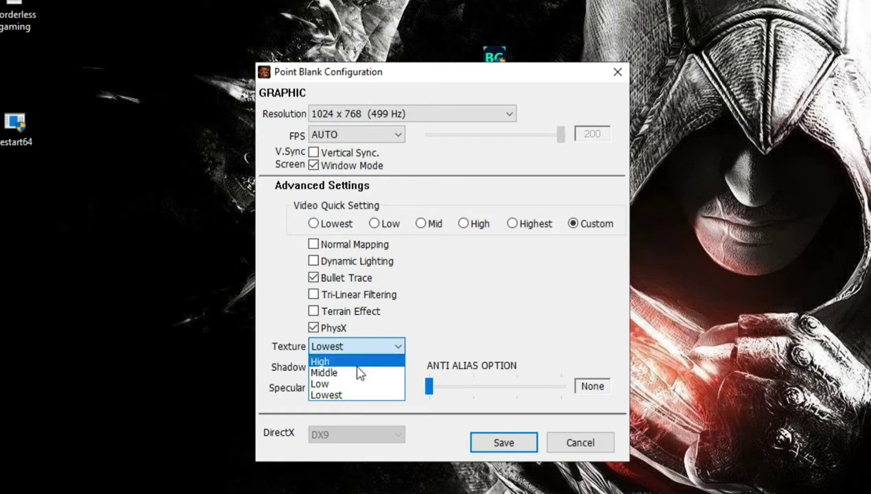
left_click(349, 395)
left_click(352, 371)
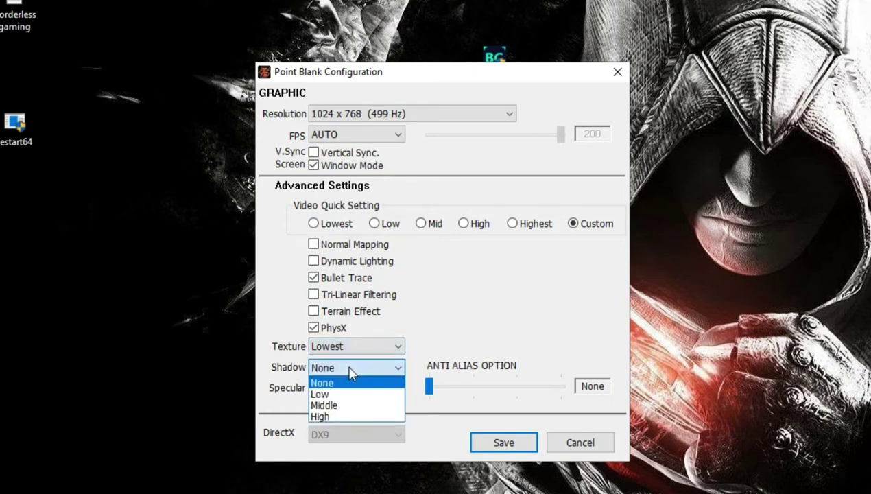
left_click(340, 384)
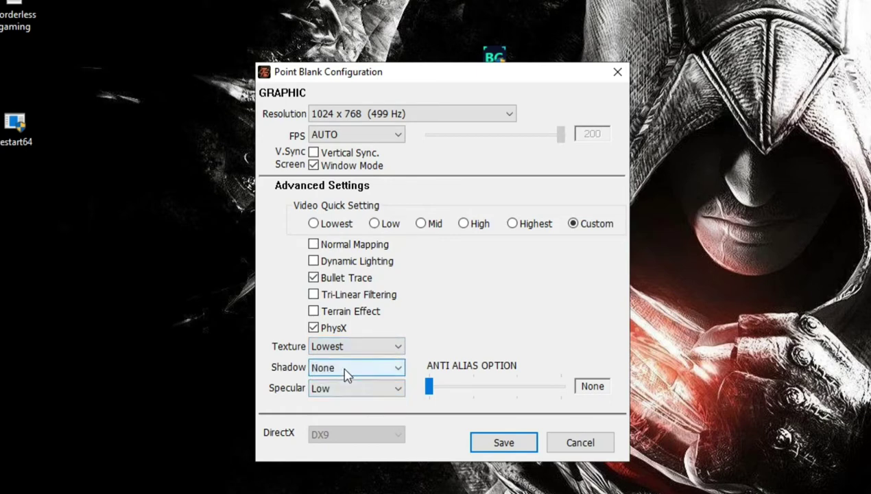
left_click(345, 372)
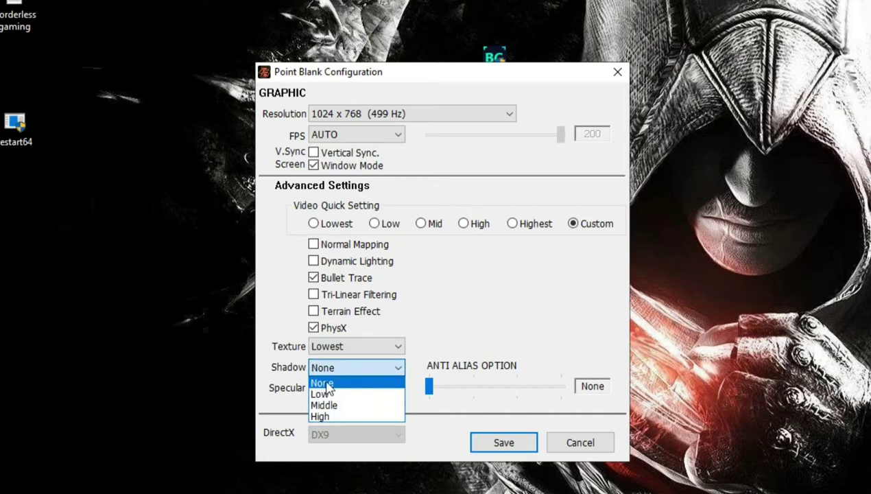
left_click(327, 384)
- Choose Low for the specular quality
left_click(339, 391)
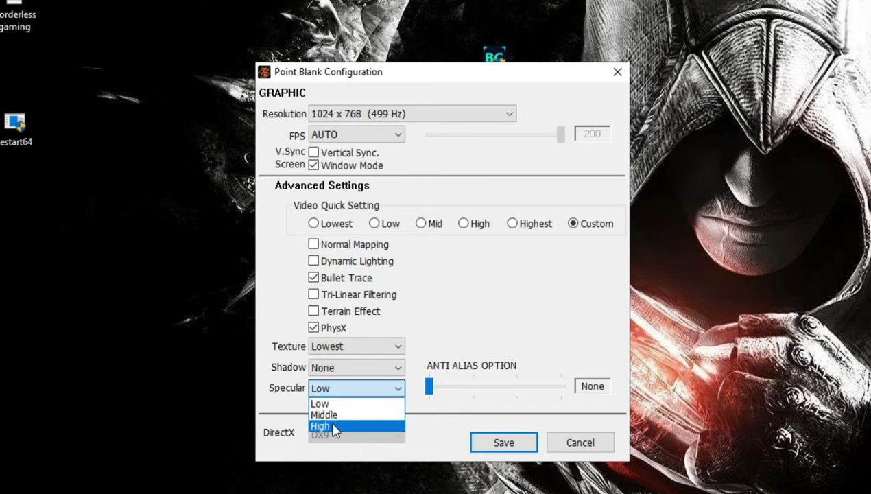
left_click(334, 405)
left_click(357, 389)
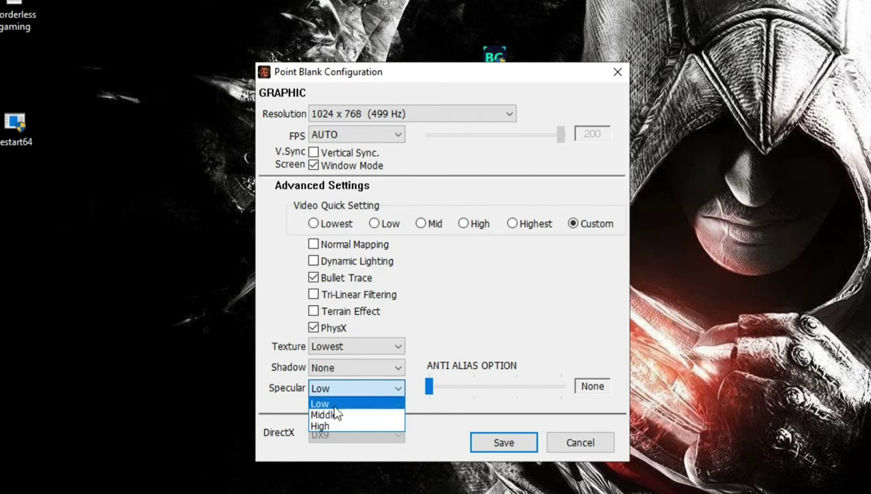
left_click(334, 404)
left_click(332, 392)
left_click(324, 405)
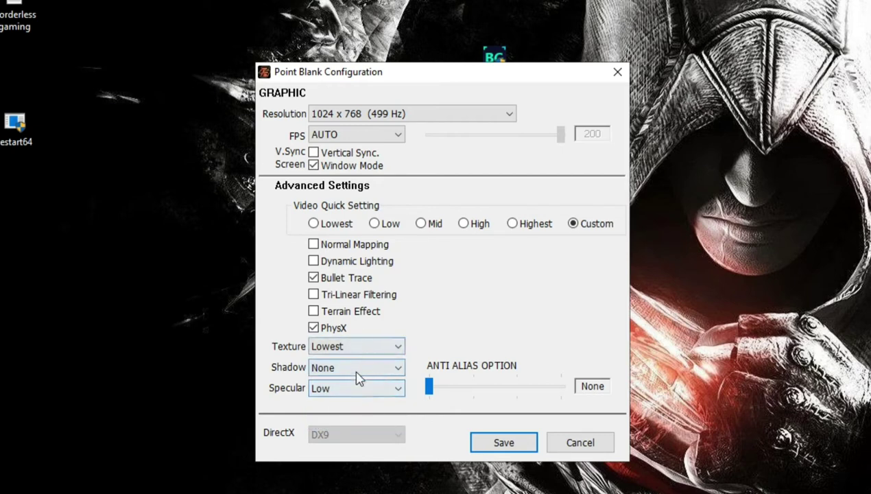
- Try anti-aliasing at X4 and return it to None
left_click(501, 387)
left_click(531, 385)
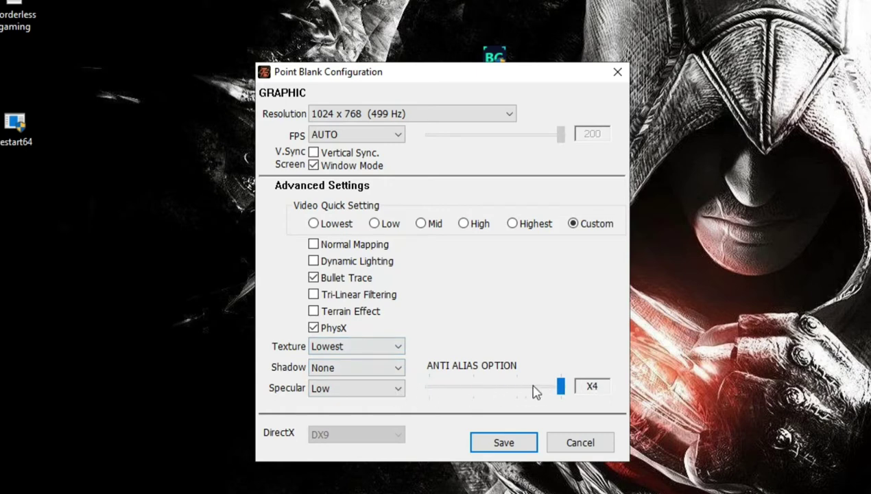
left_click_drag(536, 396, 370, 391)
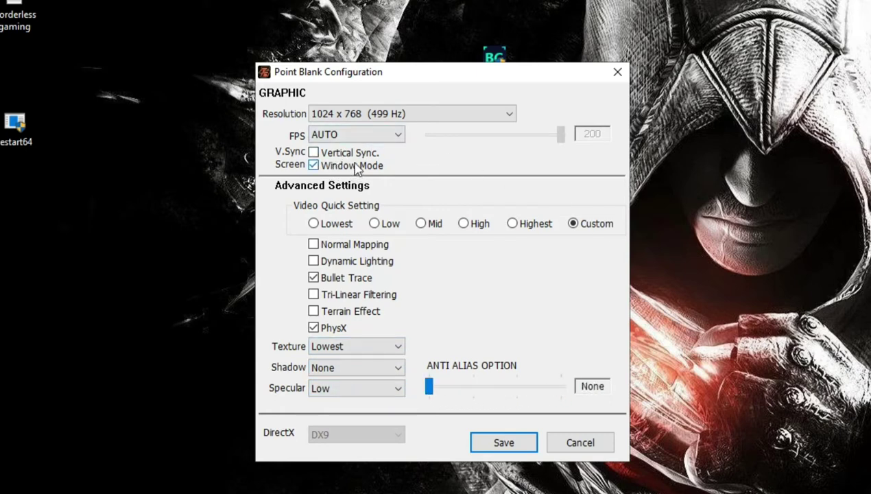
- Review the FPS and resolution choices once more and save the Point Blank configuration
left_click(371, 135)
left_click(362, 137)
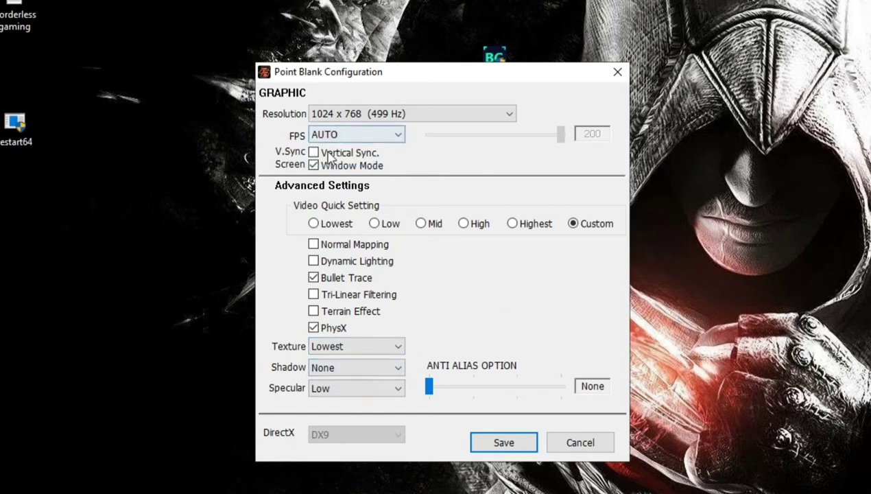
left_click_drag(396, 74, 458, 48)
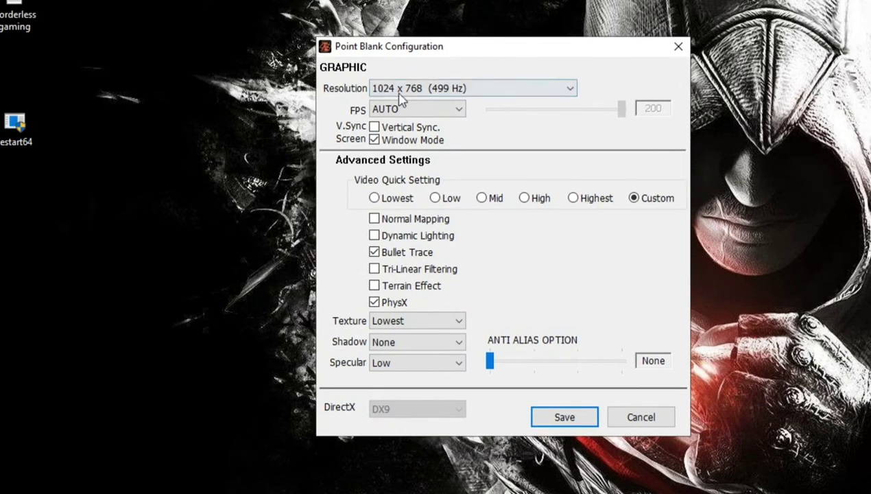
left_click(400, 94)
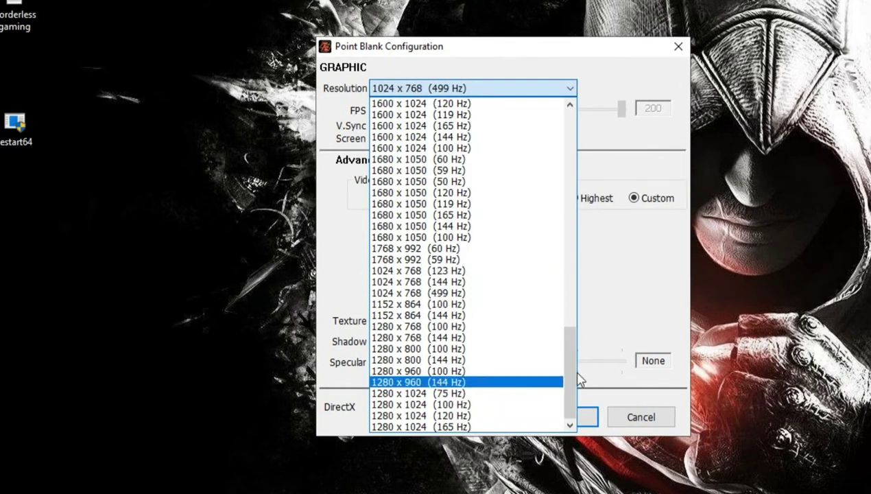
left_click_drag(574, 377, 529, 401)
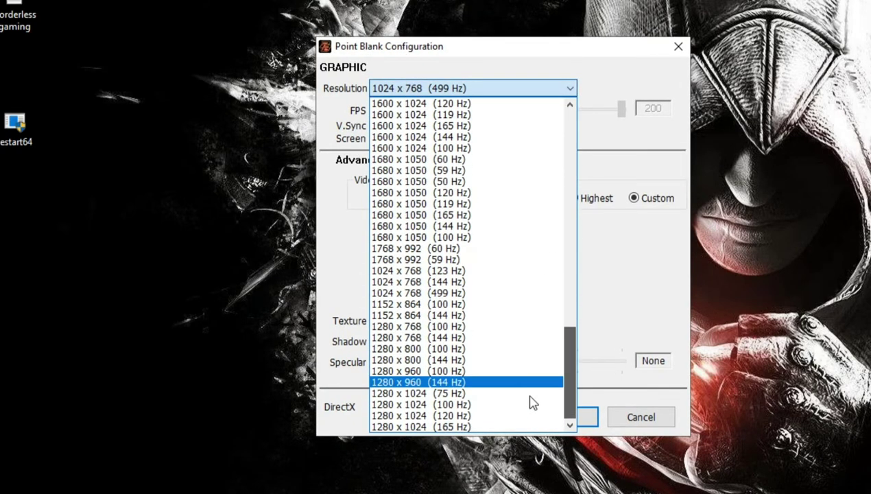
left_click(436, 44)
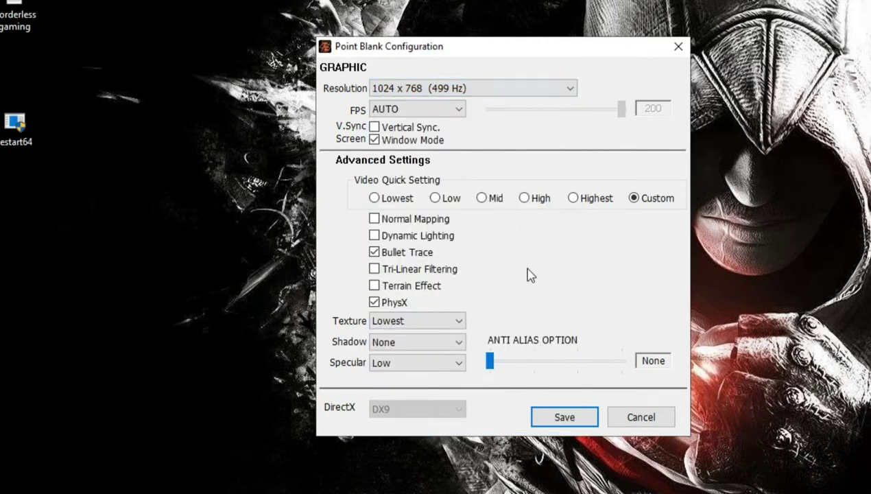
left_click_drag(402, 44, 310, 36)
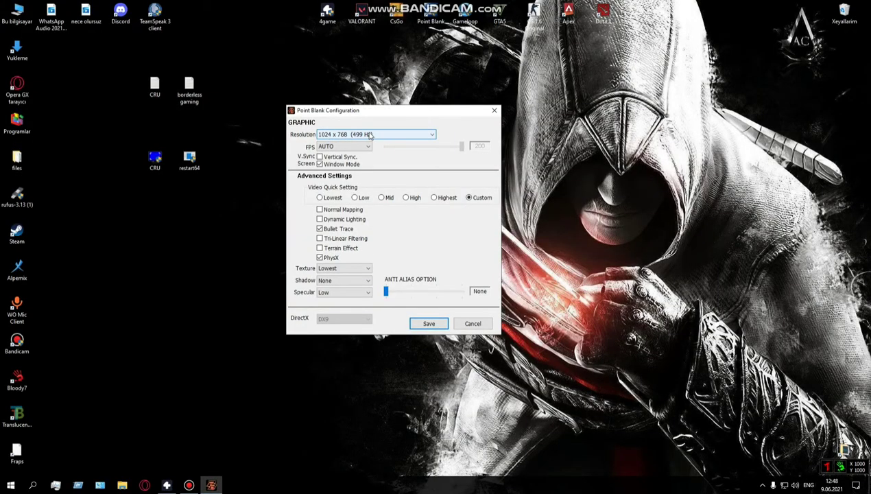
left_click(427, 322)
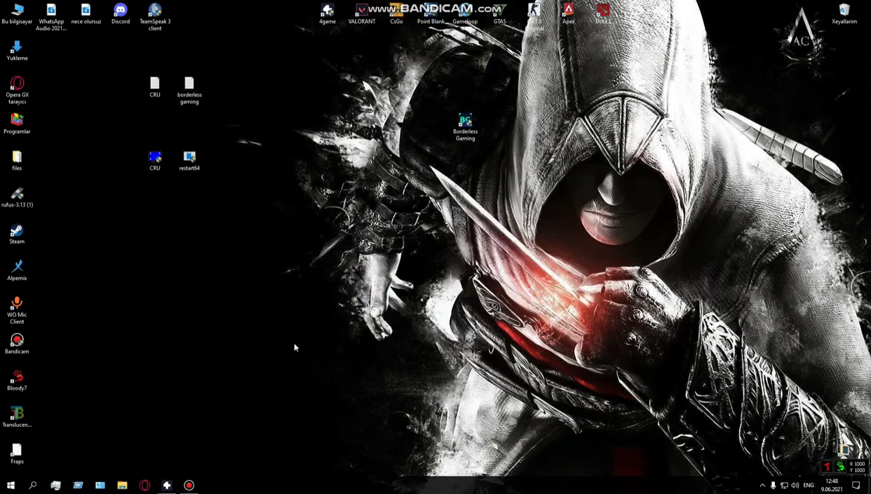
left_click(167, 485)
left_click_drag(577, 163, 612, 141)
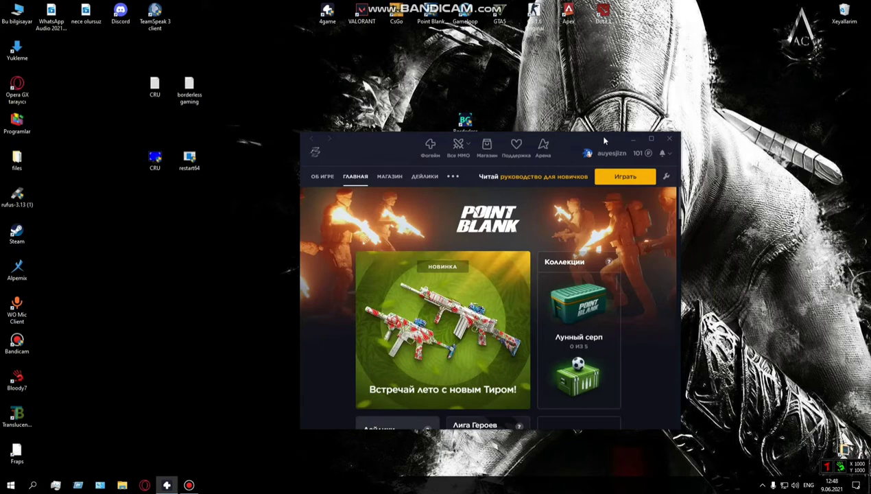
left_click(633, 139)
- Open the Windows display settings, change the desktop resolution to 1024 × 768 and keep the change
right_click(322, 131)
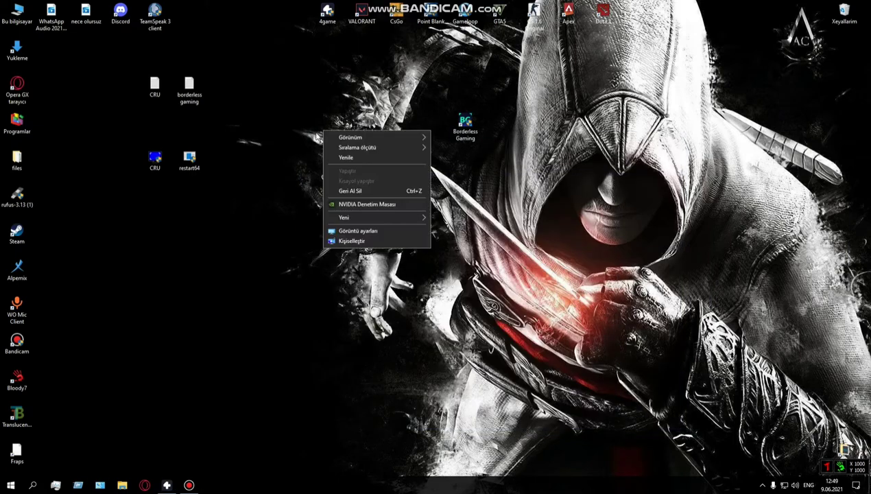
left_click(362, 230)
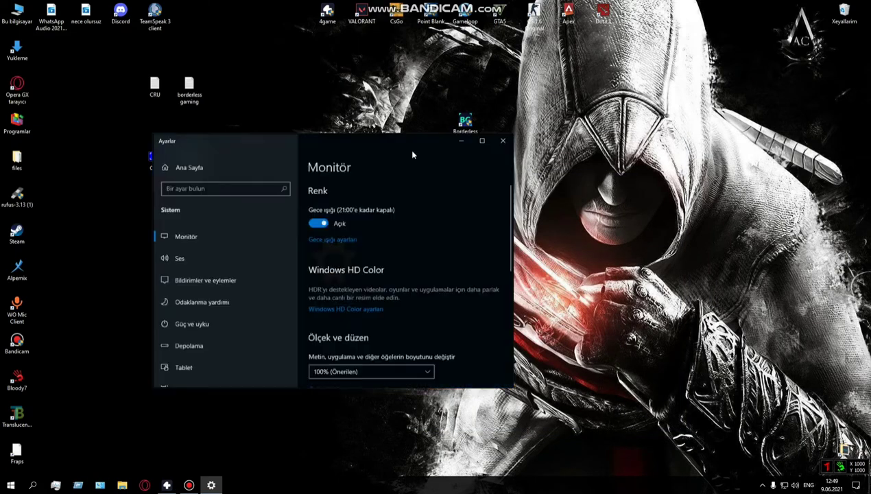
scroll(415, 261, "down", 10)
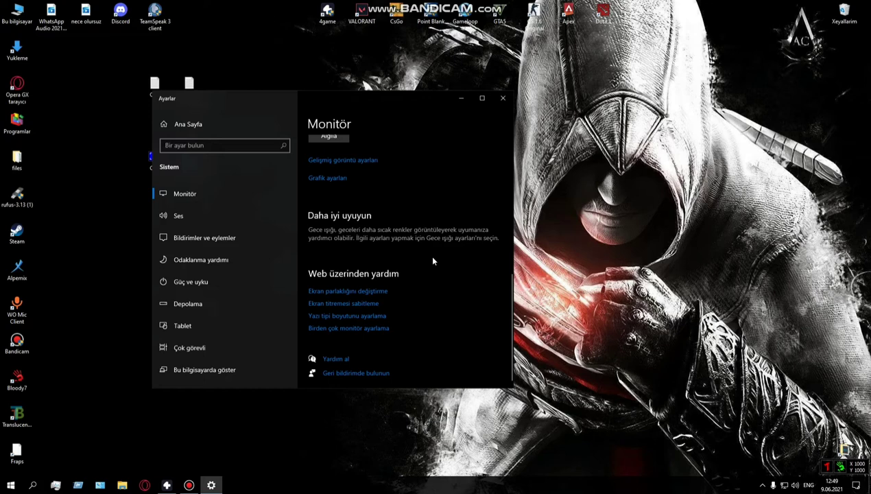
scroll(431, 257, "up", 6)
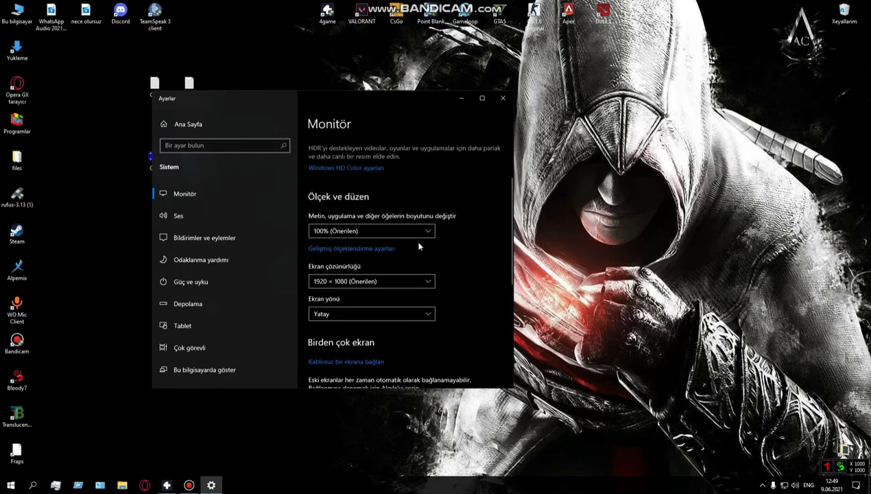
scroll(419, 246, "down", 4)
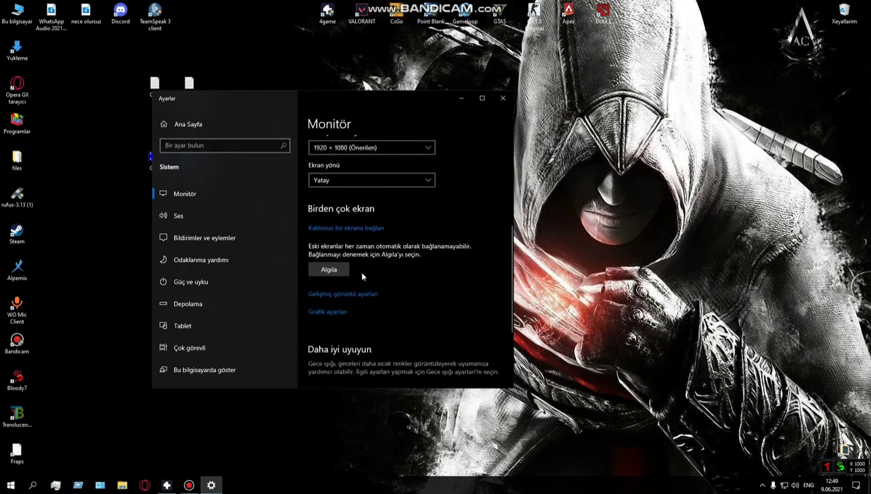
scroll(362, 276, "up", 3)
left_click(362, 239)
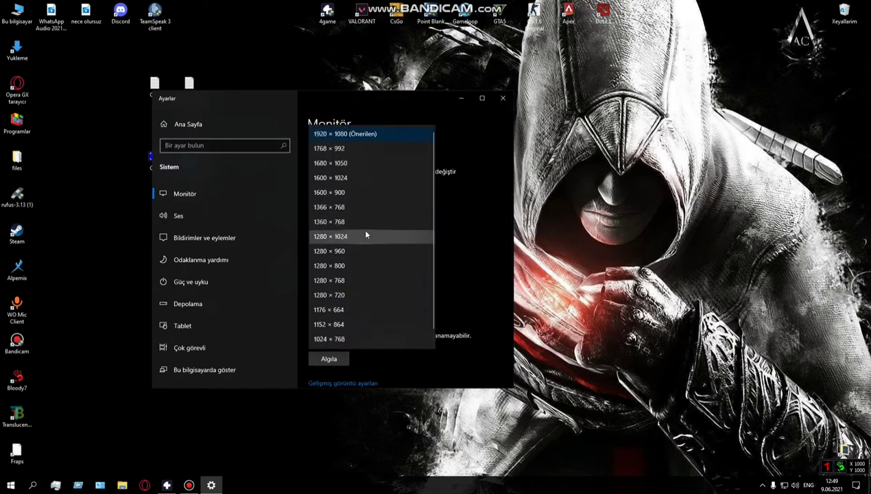
scroll(365, 235, "down", 1)
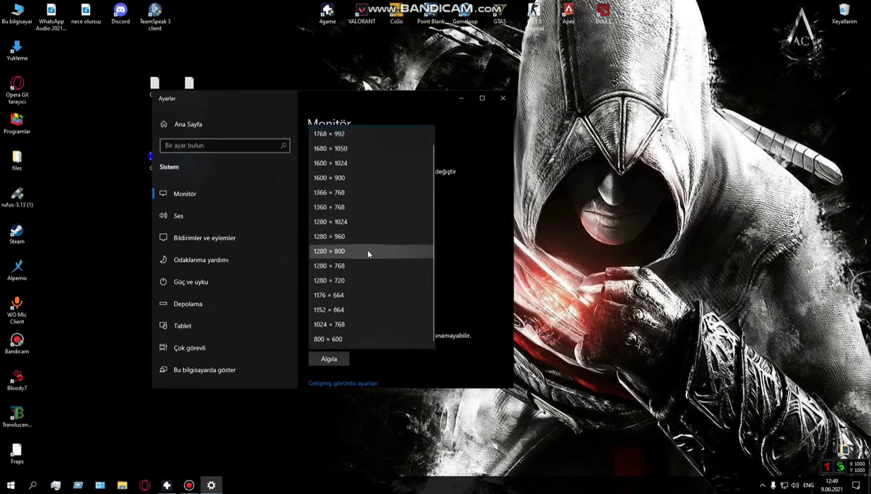
left_click(338, 327)
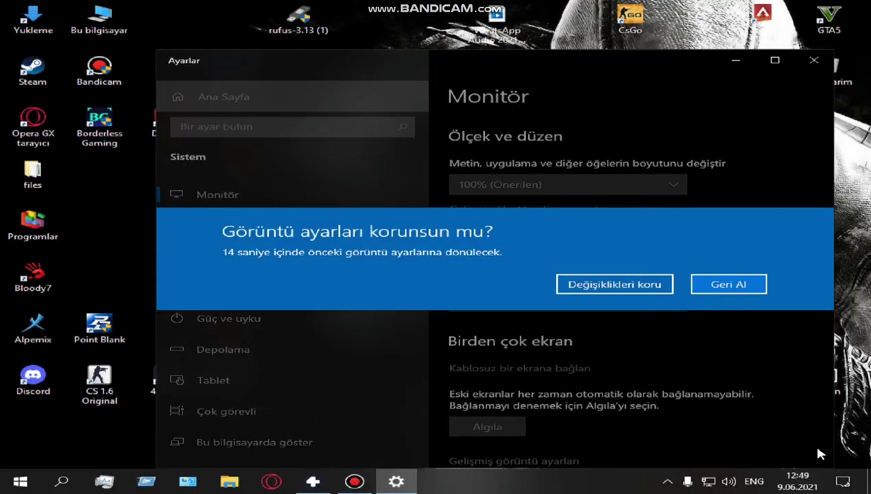
left_click(586, 286)
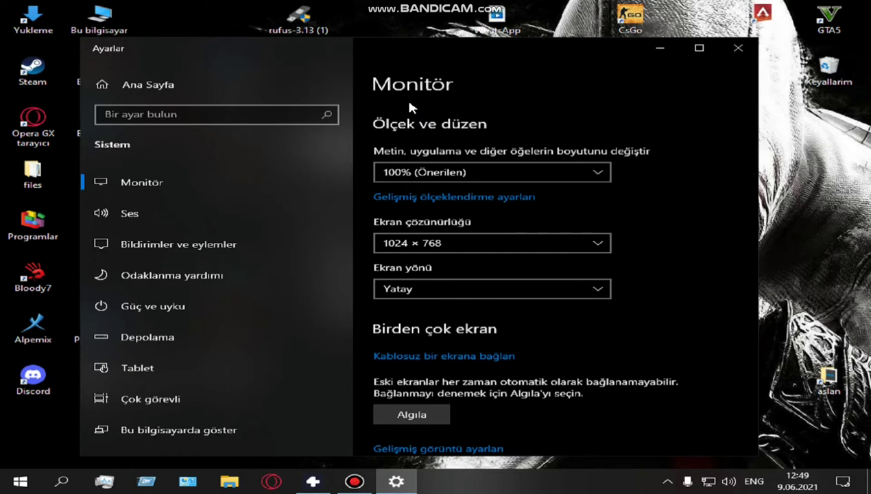
- Change the desktop resolution to 1920 × 1080, keep the change and look over the list of available resolutions
left_click(538, 244)
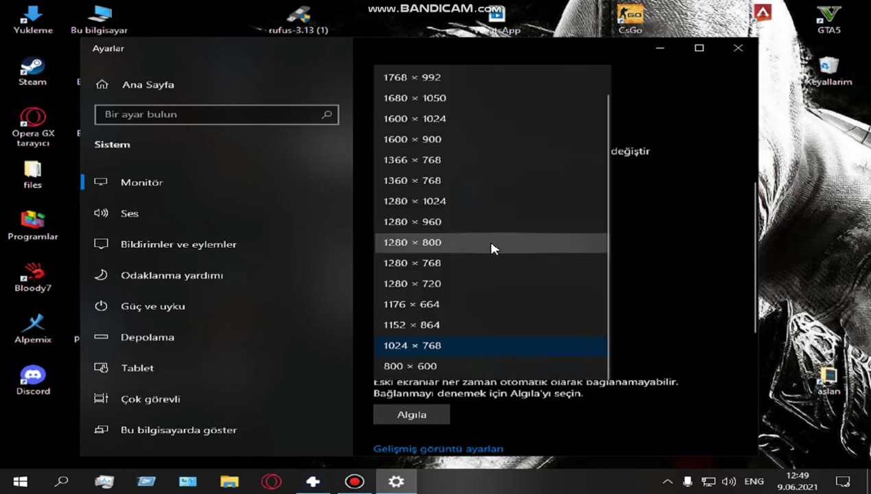
scroll(489, 212, "up", 1)
left_click(446, 77)
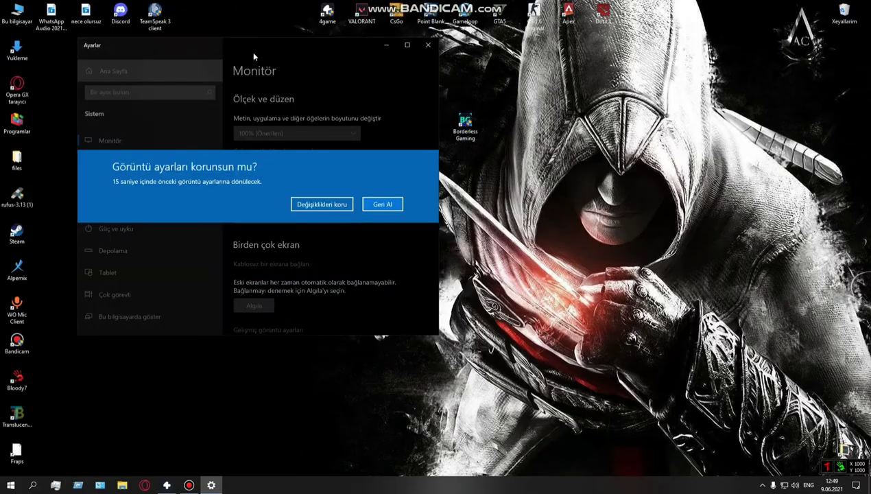
left_click(349, 205)
left_click(321, 179)
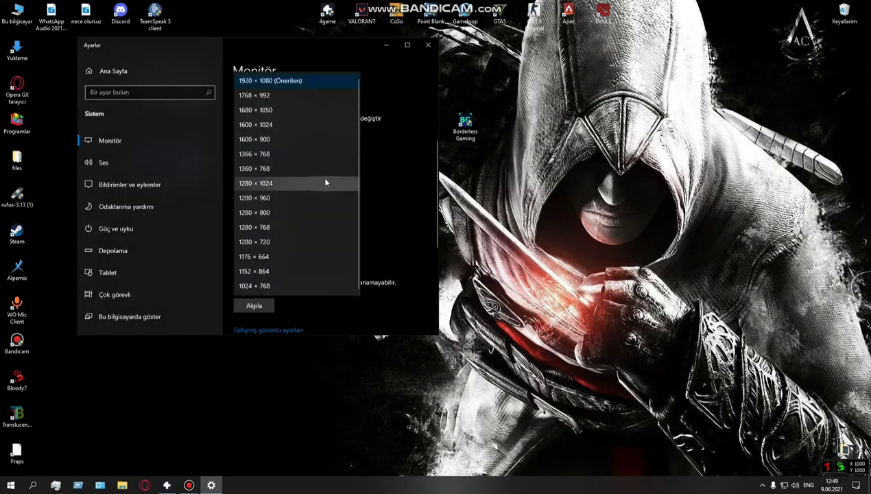
scroll(295, 178, "up", 1)
scroll(293, 205, "down", 1)
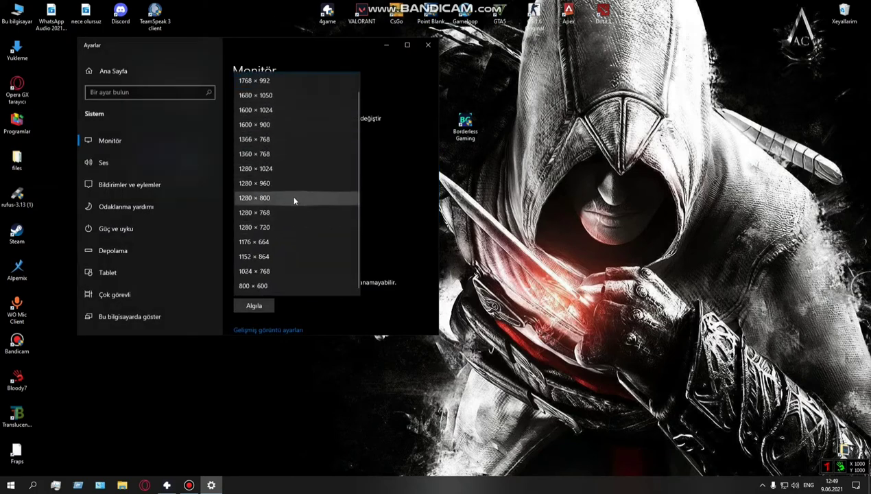
scroll(288, 188, "up", 1)
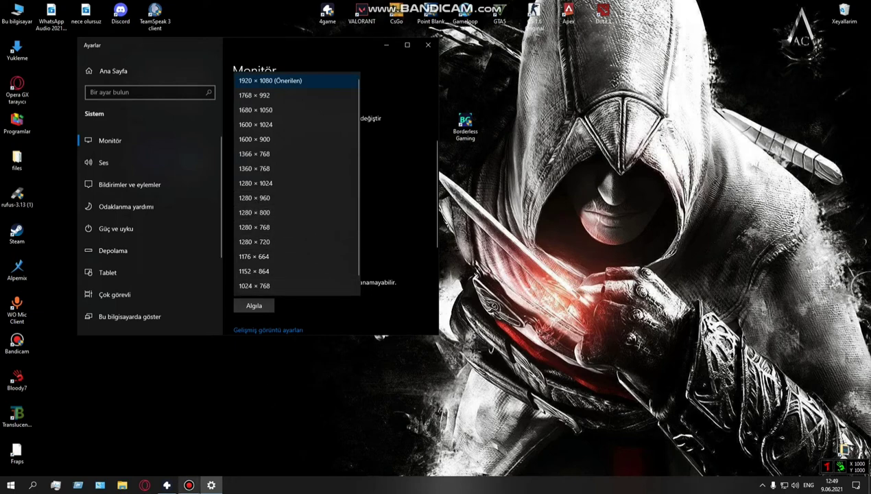
- Open Point Blank's graphics configuration from the game launcher and rearrange the launcher window around the display settings
left_click(166, 485)
left_click(523, 96)
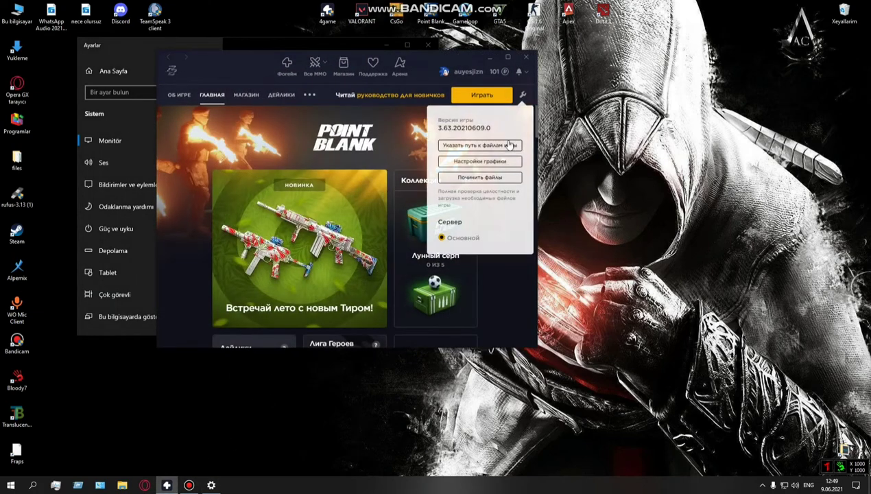
left_click(481, 163)
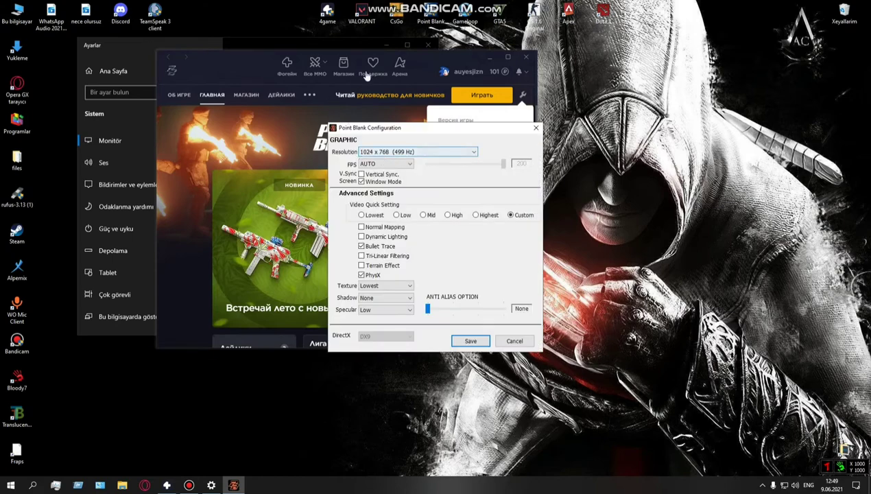
left_click_drag(264, 60, 560, 212)
left_click(255, 81)
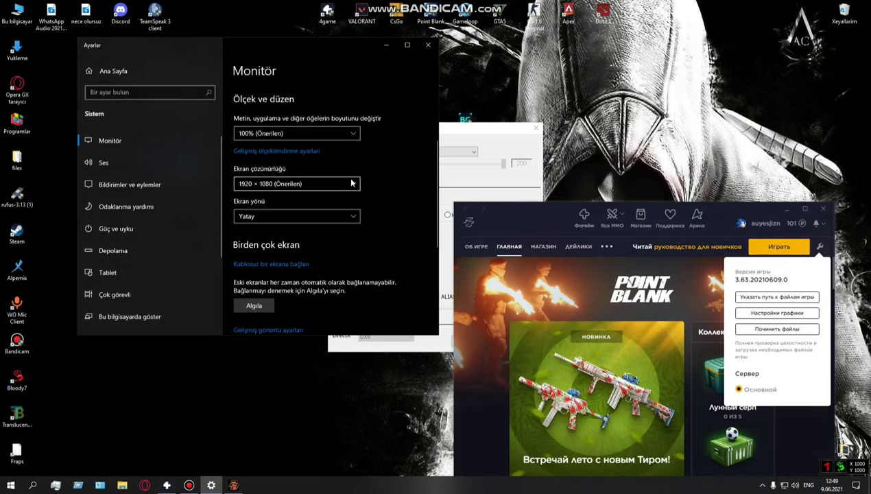
left_click_drag(505, 203, 311, 163)
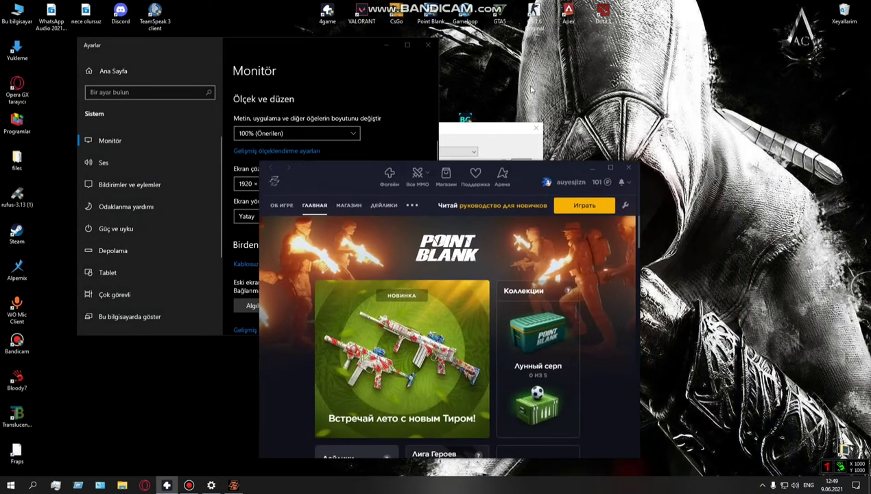
- Set the monitor's refresh rate to 165,003 Hz in the advanced display settings, keep the change and close Settings
left_click(251, 187)
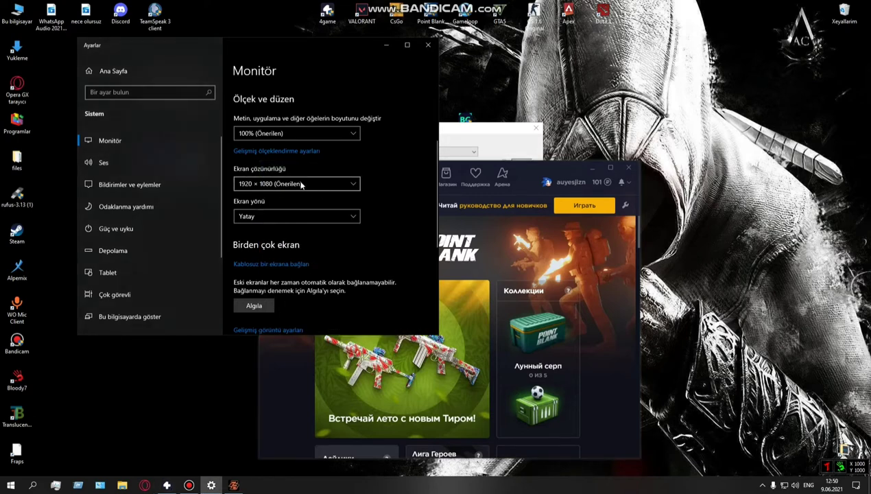
scroll(384, 229, "down", 3)
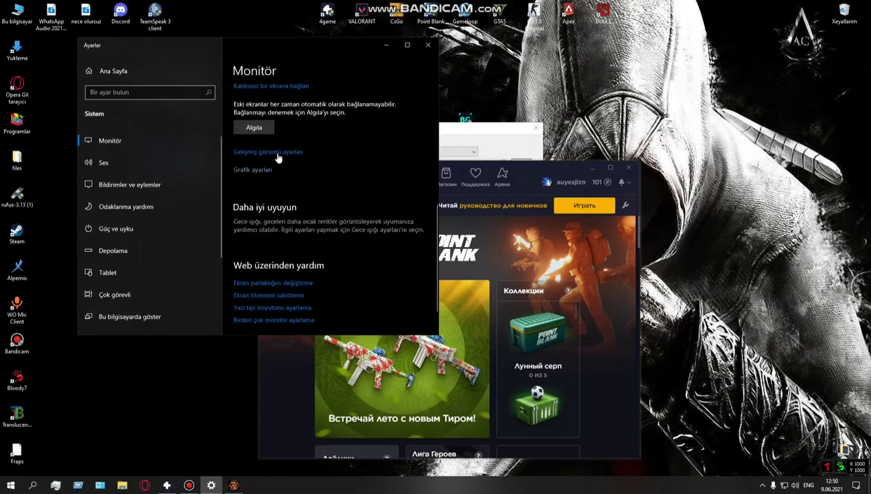
left_click(268, 152)
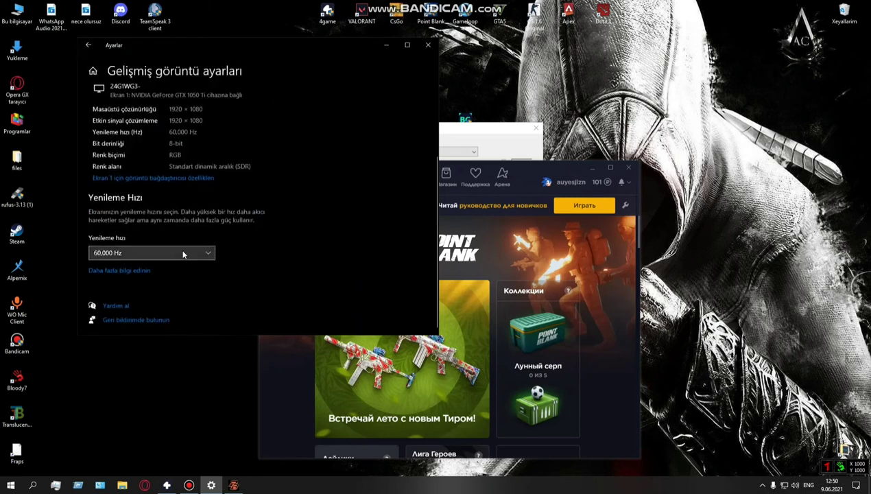
left_click(144, 251)
left_click(124, 313)
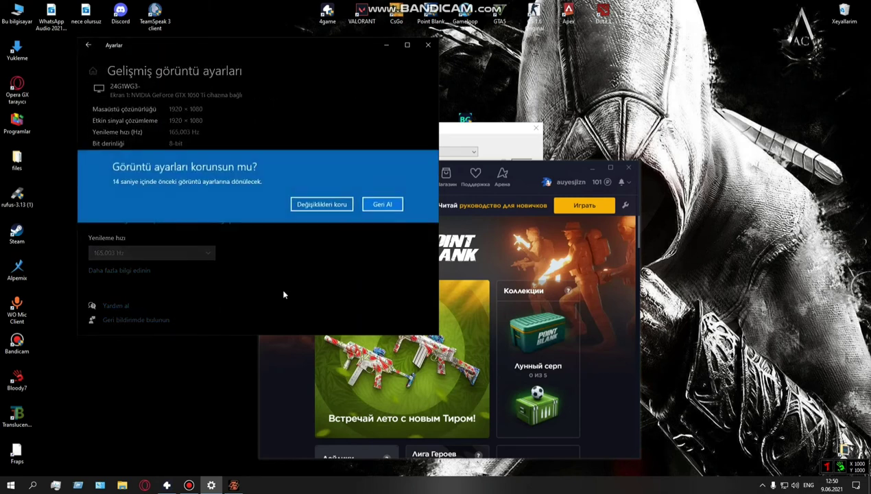
left_click(329, 205)
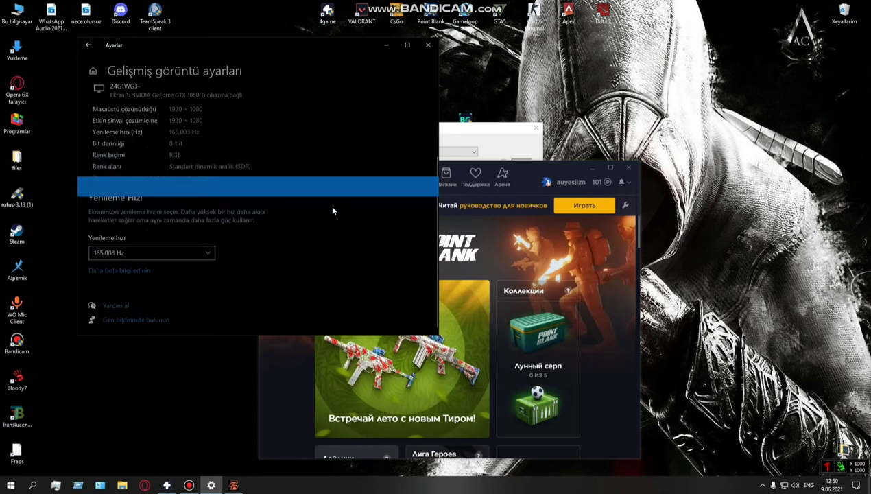
left_click(427, 45)
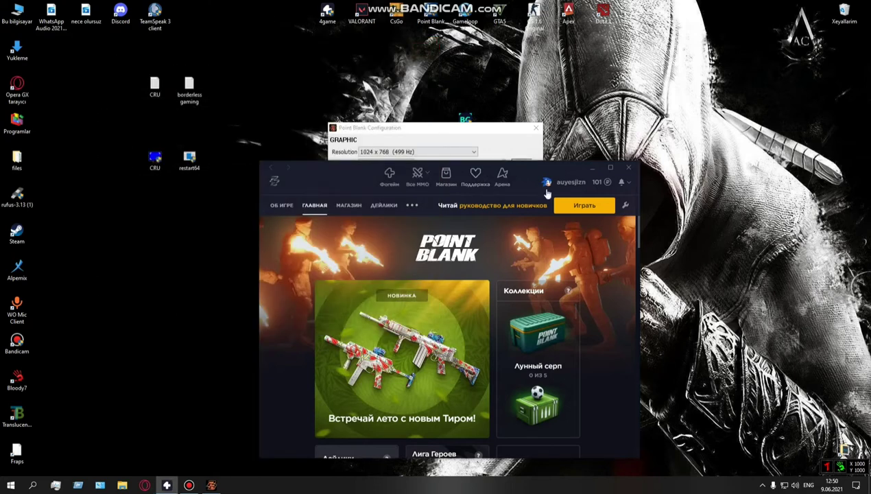
- Move the launcher aside, review the resolution choices in the Point Blank configuration and close it without saving
left_click_drag(579, 177, 733, 200)
left_click(420, 155)
left_click(369, 154)
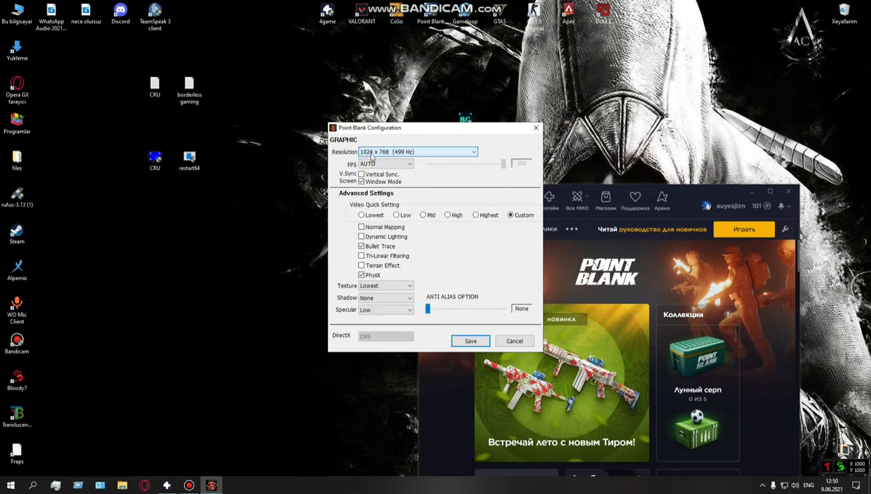
right_click(233, 153)
left_click(272, 182)
left_click(373, 152)
left_click(373, 154)
left_click(404, 152)
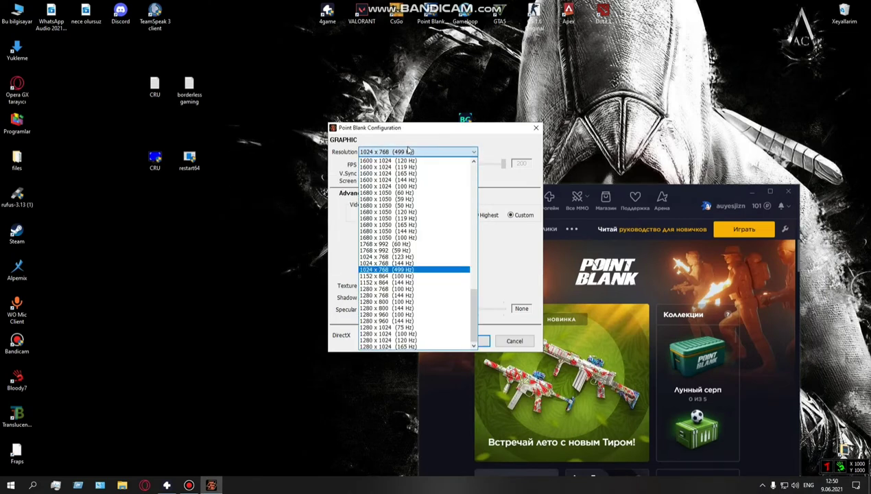
left_click(386, 153)
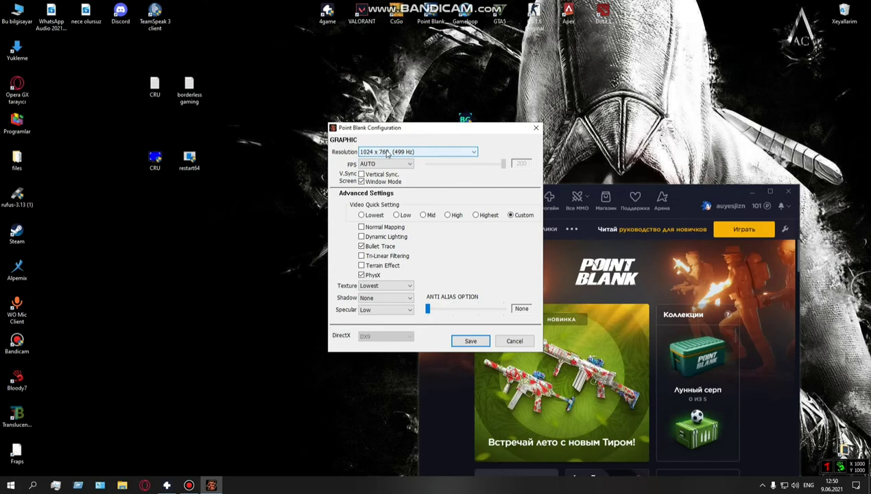
left_click(536, 129)
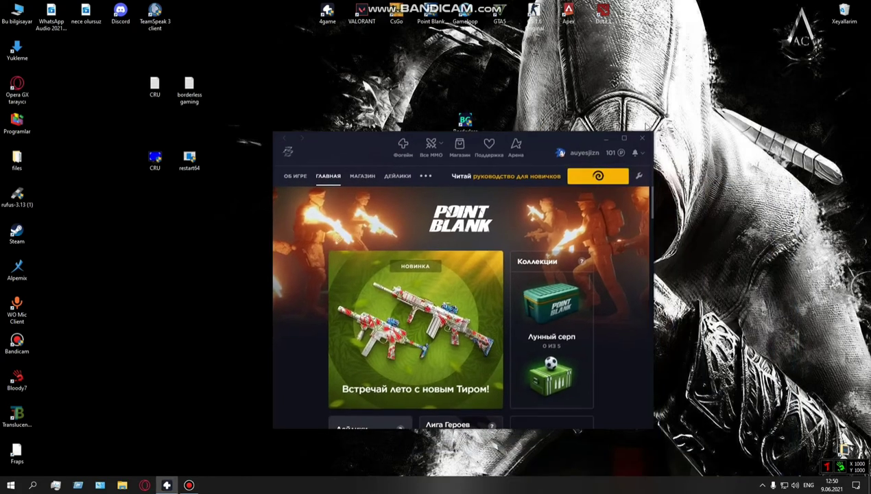
left_click(763, 485)
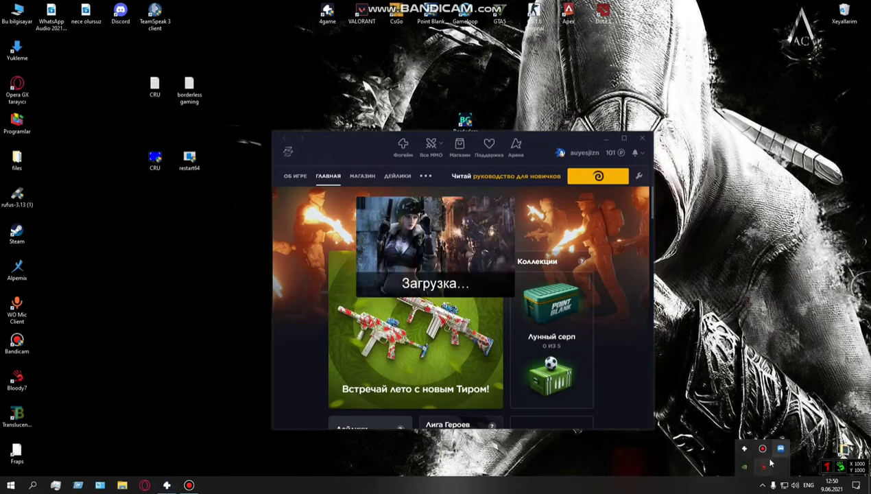
left_click(763, 485)
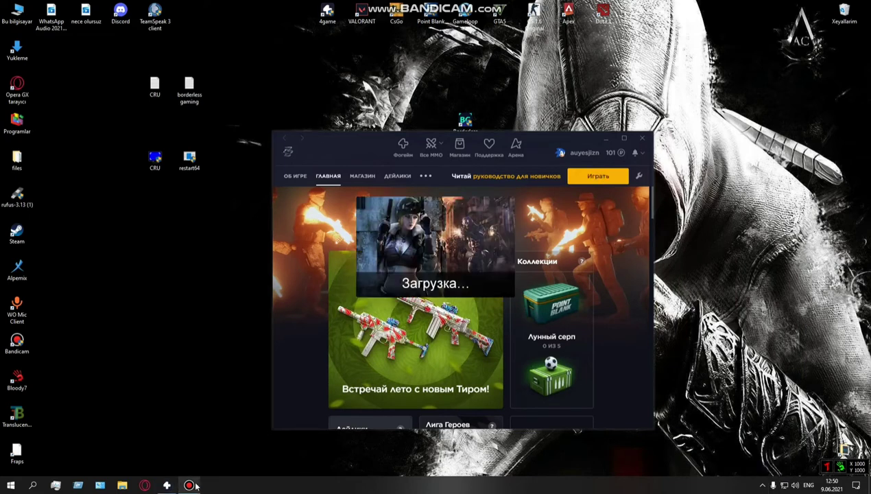
left_click(195, 485)
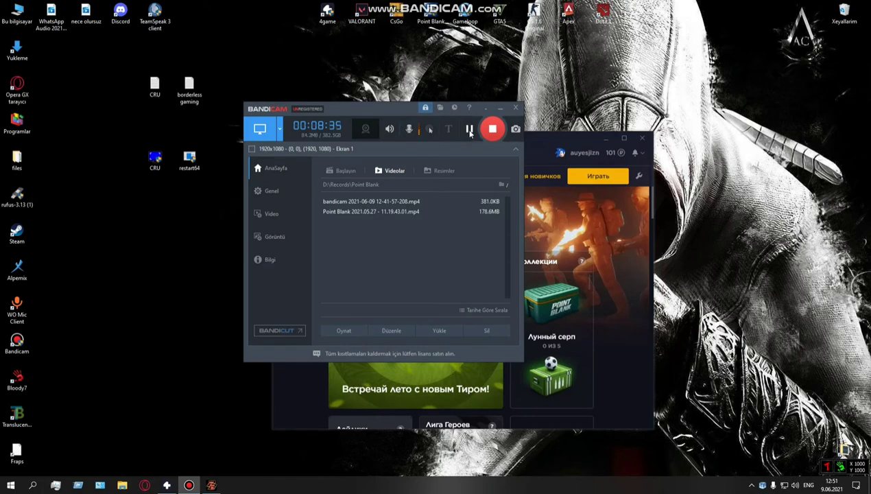
left_click(500, 109)
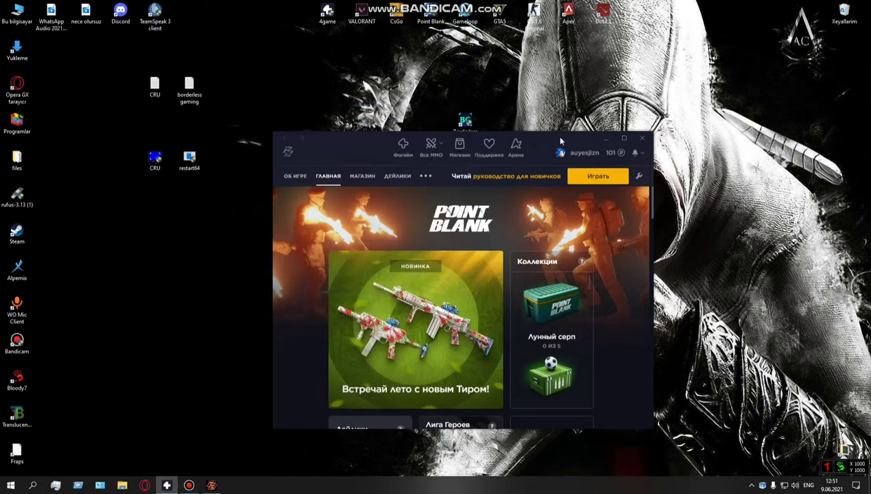
- Minimize the launcher, bring up the Point Blank game window and shift it slightly on the desktop
left_click(603, 139)
left_click(211, 485)
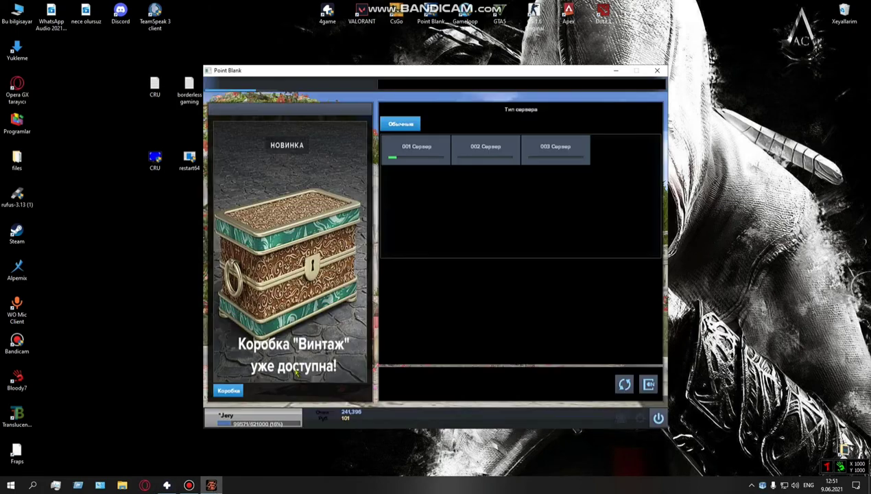
left_click_drag(236, 75, 228, 54)
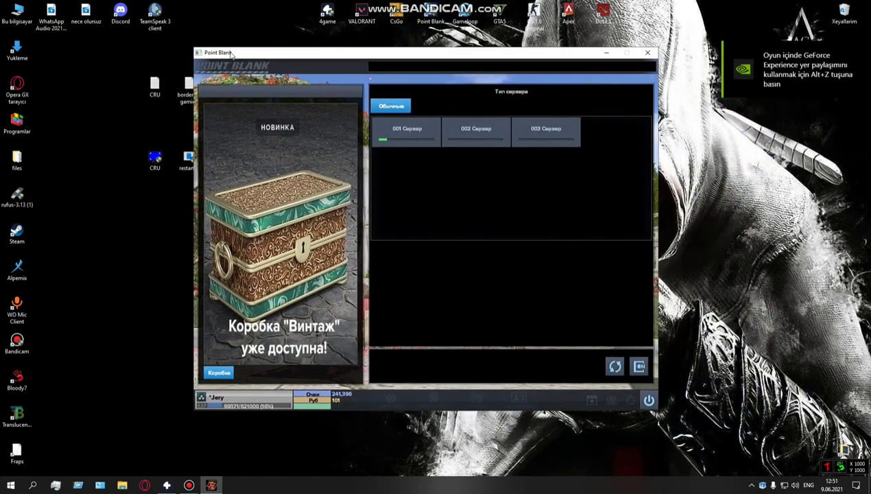
- Enter server 001 in Point Blank, try channel 002 and join channel 003
left_click(393, 142)
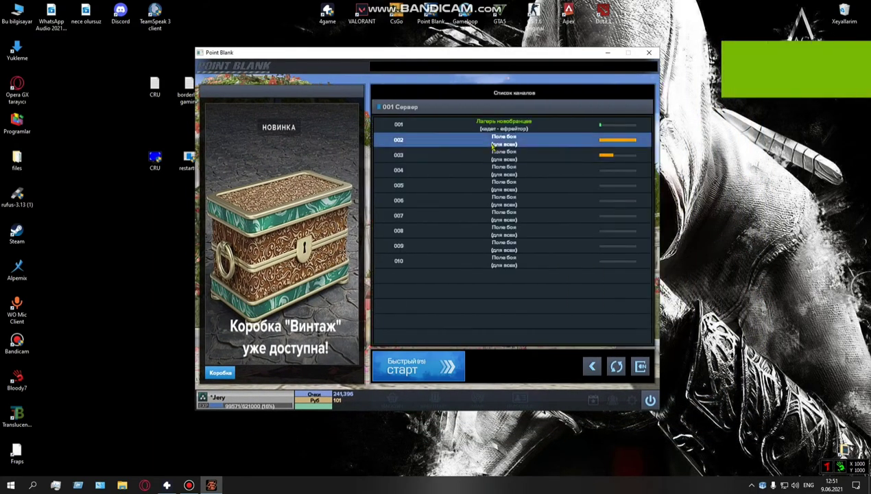
double_click(494, 148)
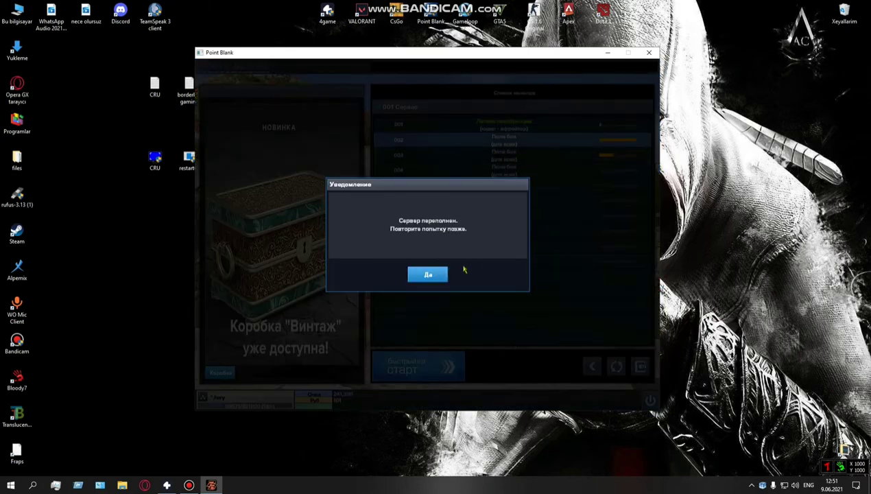
left_click(428, 275)
double_click(535, 155)
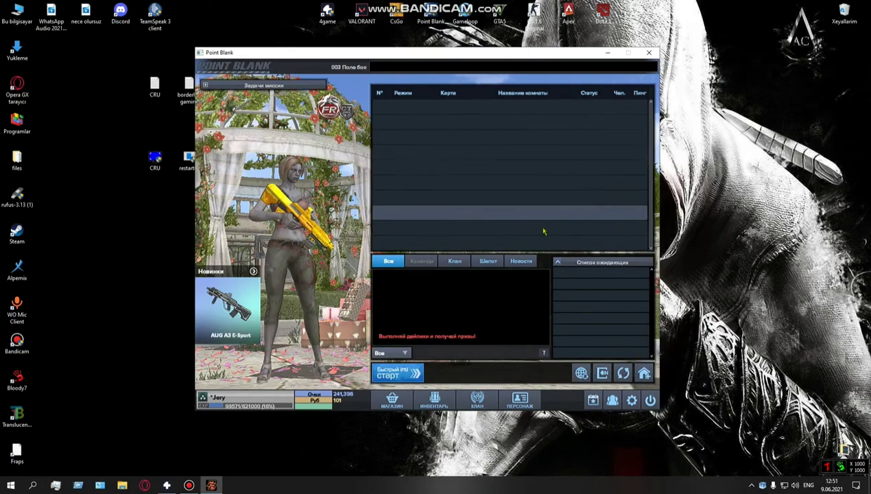
- Open the in-game video settings, review the refresh rate and resolution options and leave without applying changes
left_click(631, 400)
left_click(339, 110)
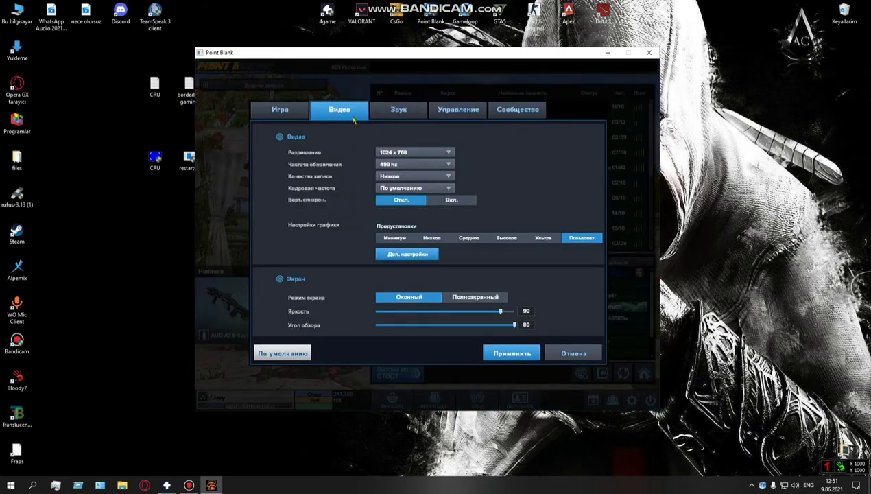
left_click(410, 165)
left_click(387, 168)
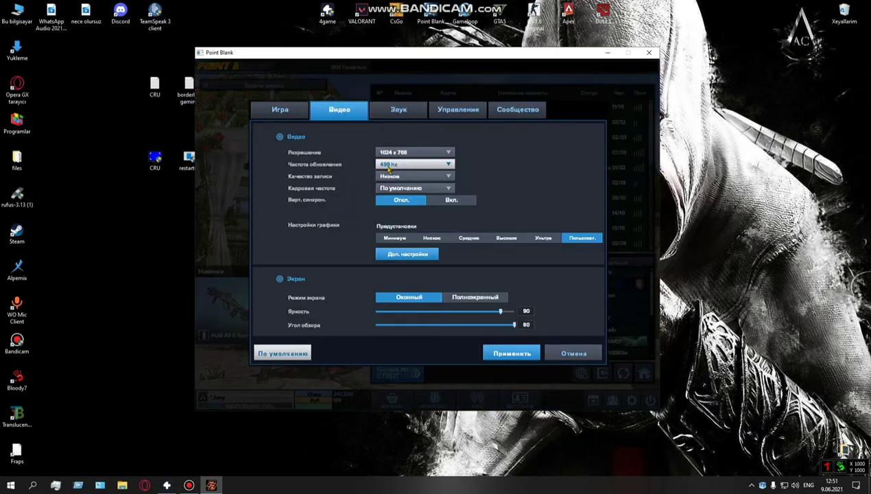
left_click(416, 164)
left_click(417, 166)
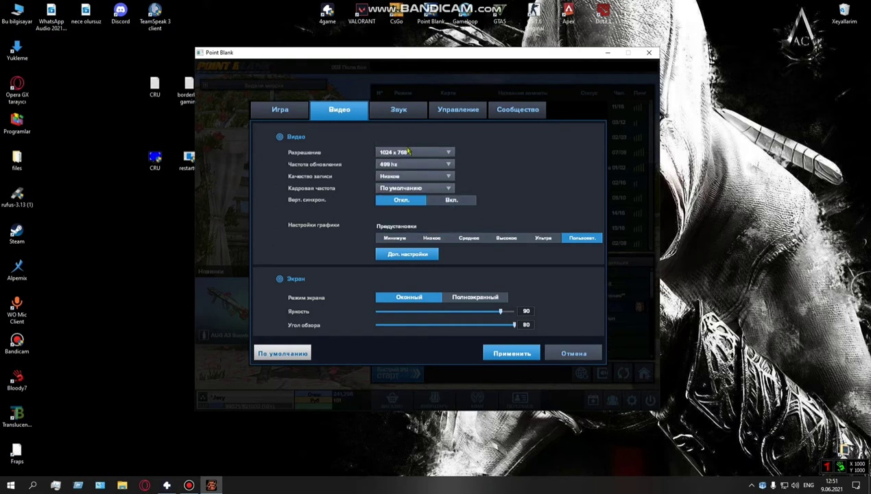
left_click(409, 152)
left_click(409, 152)
left_click(401, 152)
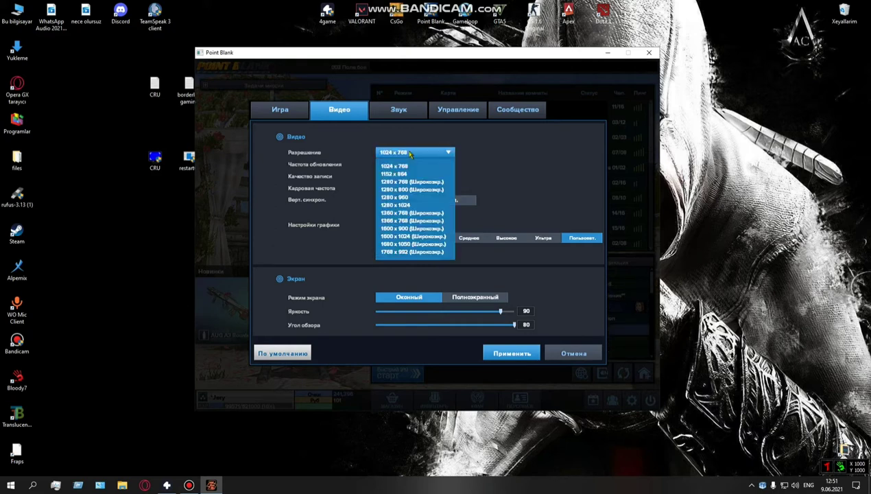
left_click(424, 153)
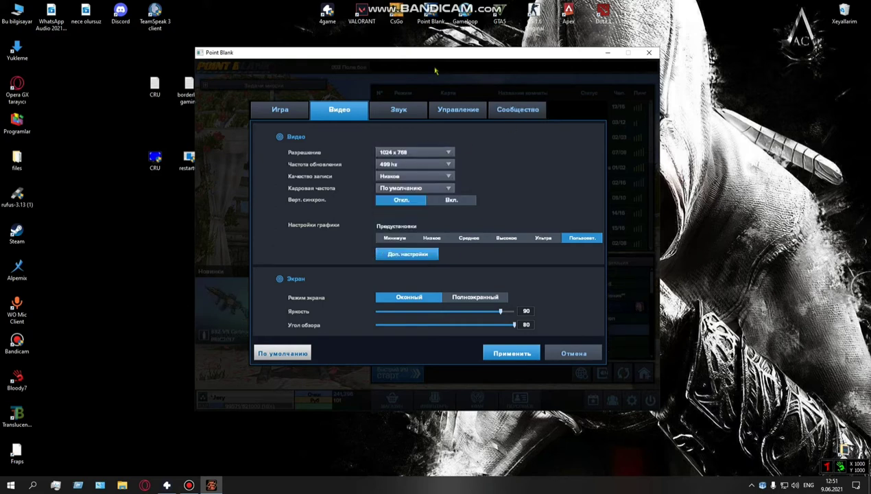
left_click(460, 274)
left_click(567, 354)
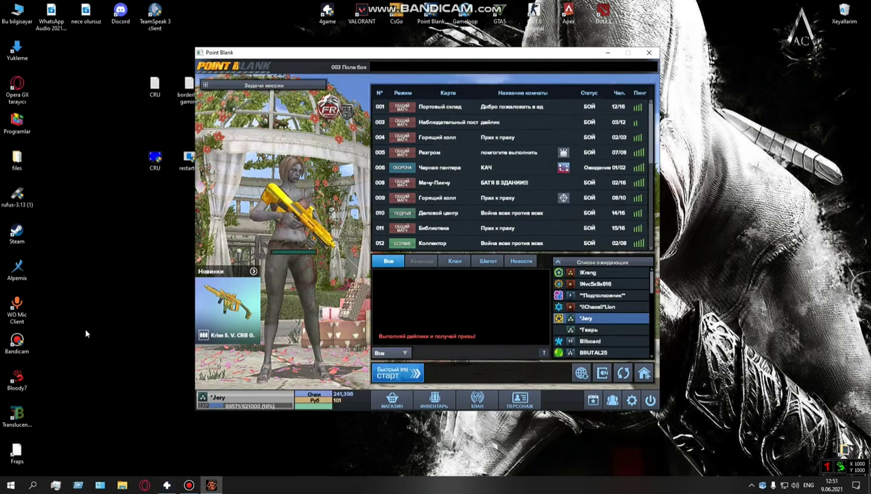
- Launch Fraps from the desktop to show the frame rate over the game
double_click(16, 453)
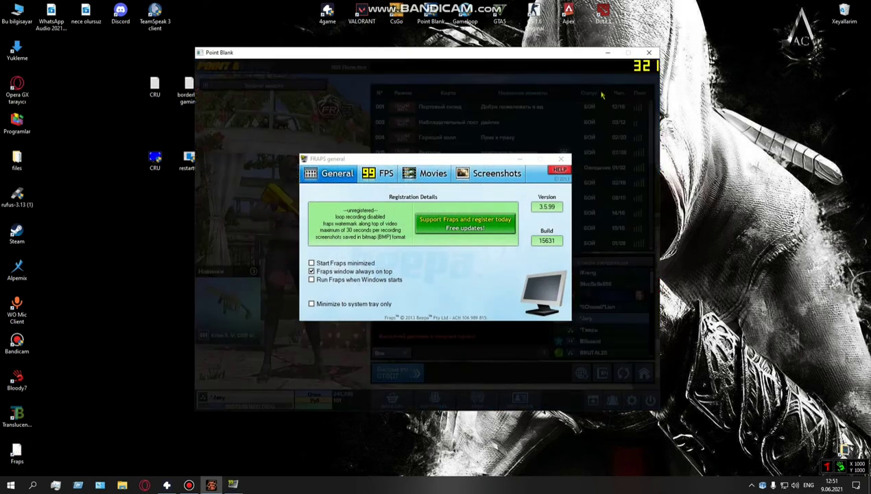
- Minimize the Fraps window and move the Point Blank window to free space on the desktop
left_click(518, 161)
left_click(466, 273)
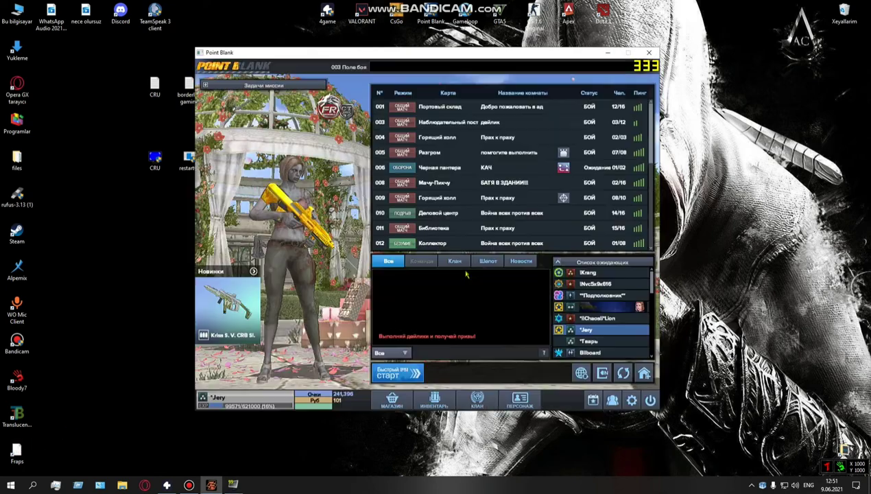
left_click_drag(430, 56, 523, 147)
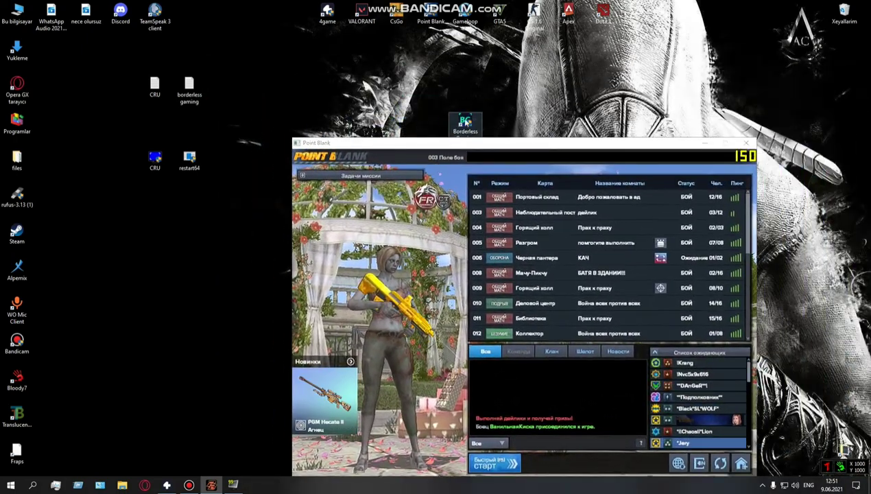
- Place the Borderless Gaming shortcut below restart64 on the desktop and launch the program
left_click_drag(466, 123, 52, 455)
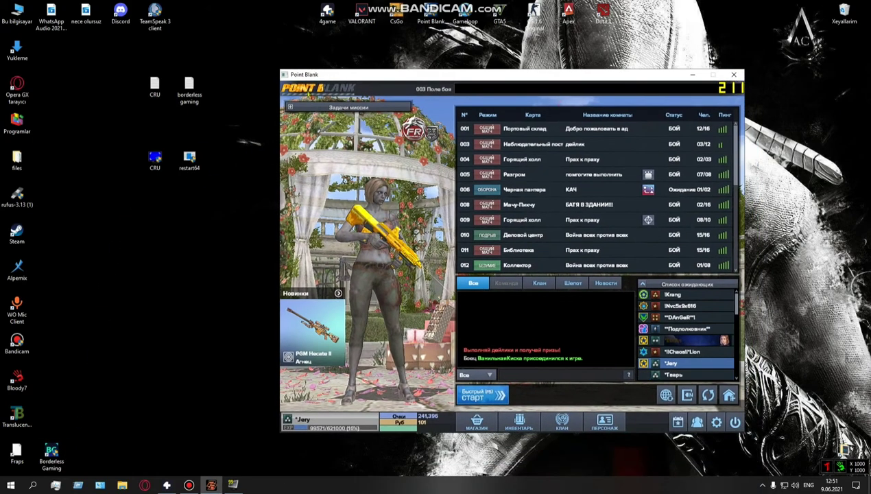
left_click_drag(195, 213, 196, 234)
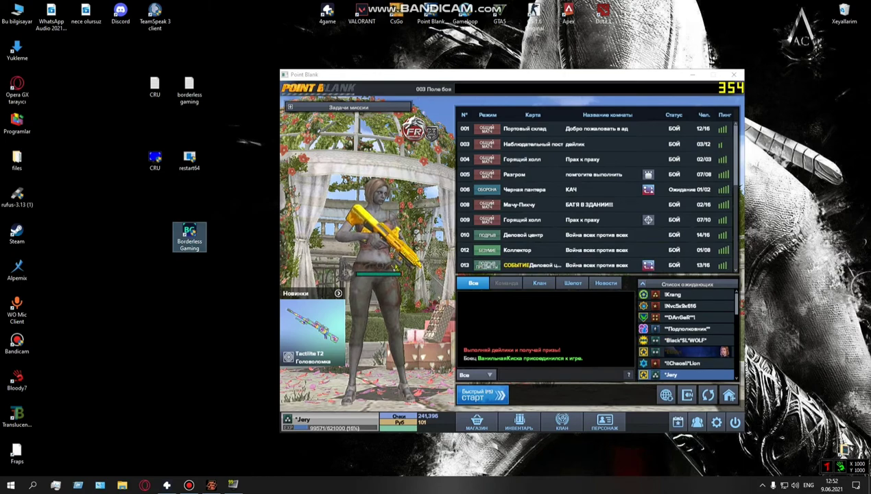
double_click(189, 237)
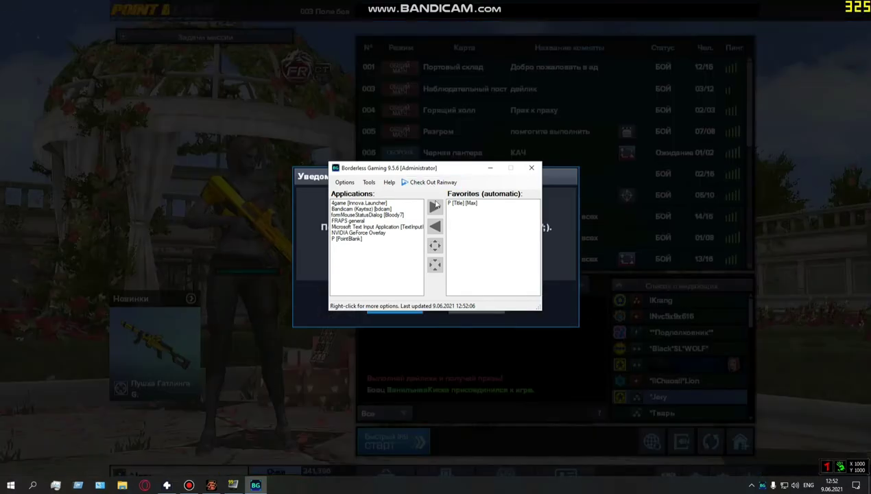
- Move the Borderless Gaming window aside, decline the room invitation in Point Blank and bring Borderless Gaming back to the front
left_click_drag(427, 165, 362, 219)
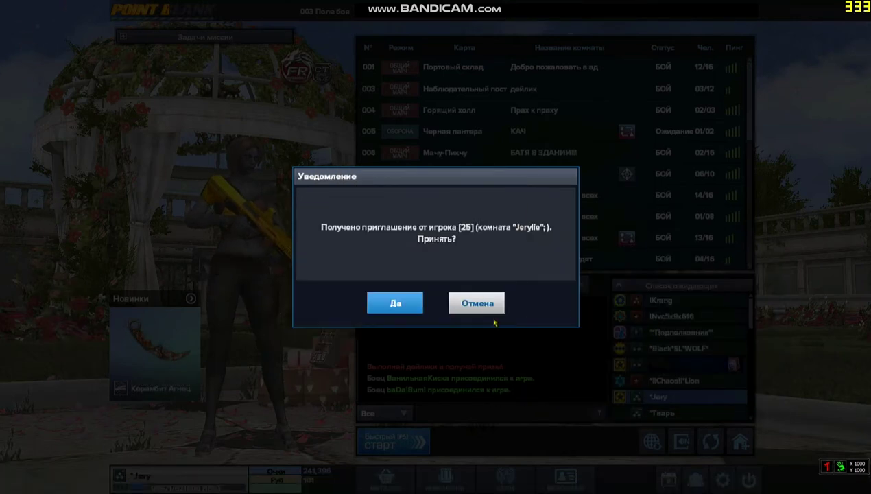
left_click(489, 307)
key("super")
left_click(256, 485)
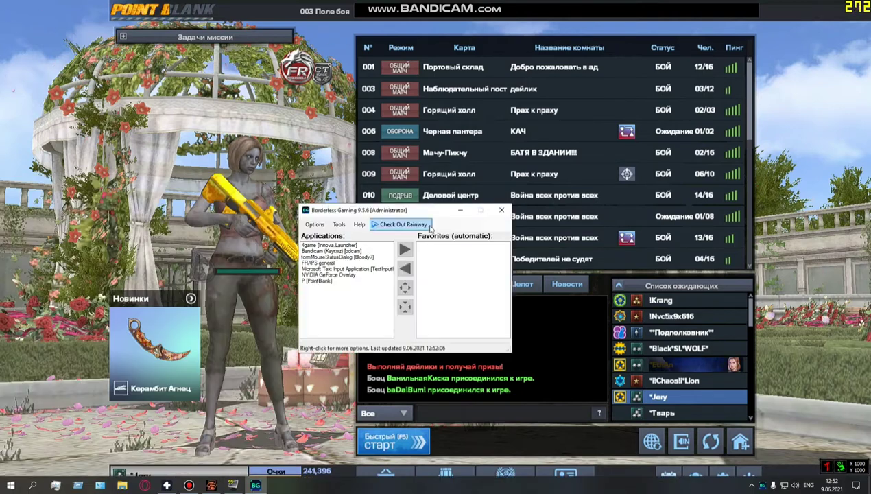
- Restore P [PointBlank] from borderless to a framed window and arrange it beside the Borderless Gaming window
left_click(326, 282)
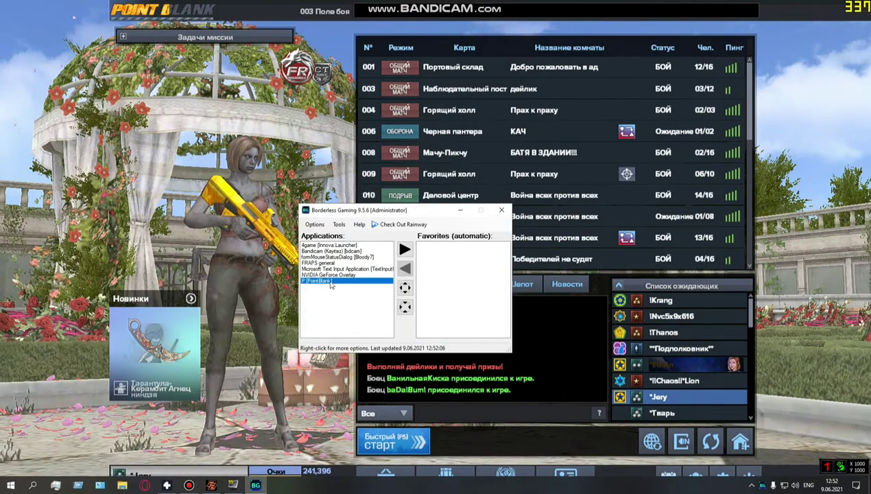
left_click(405, 307)
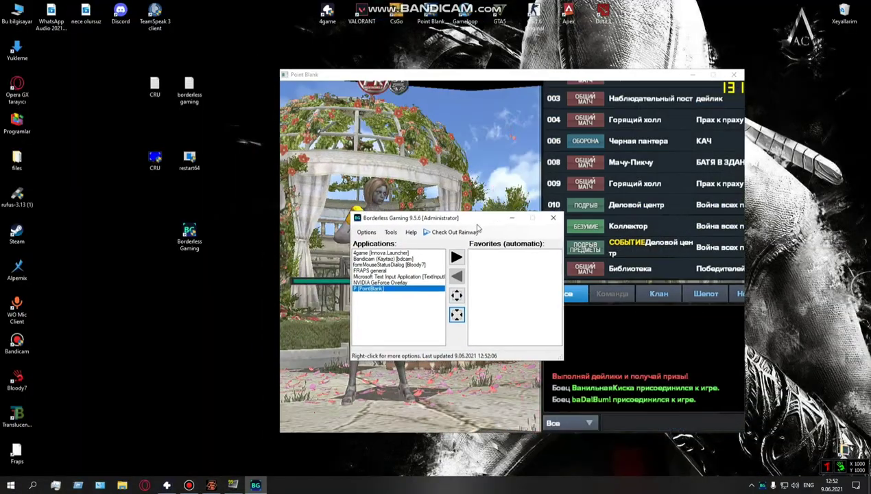
left_click_drag(461, 218, 347, 167)
left_click_drag(455, 72, 481, 99)
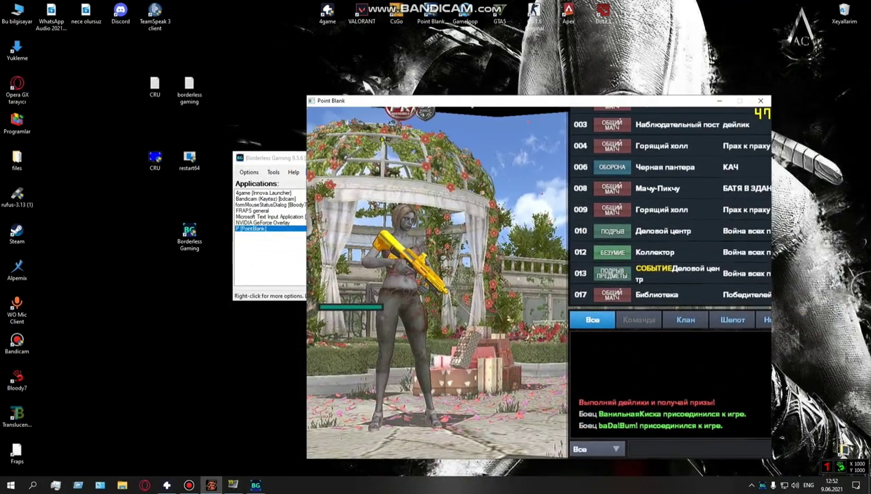
mouse_move(294, 162)
left_mouse_down()
mouse_move(226, 126)
mouse_move(645, 161)
mouse_move(265, 102)
mouse_move(321, 143)
mouse_move(301, 149)
left_mouse_up()
left_click(271, 203)
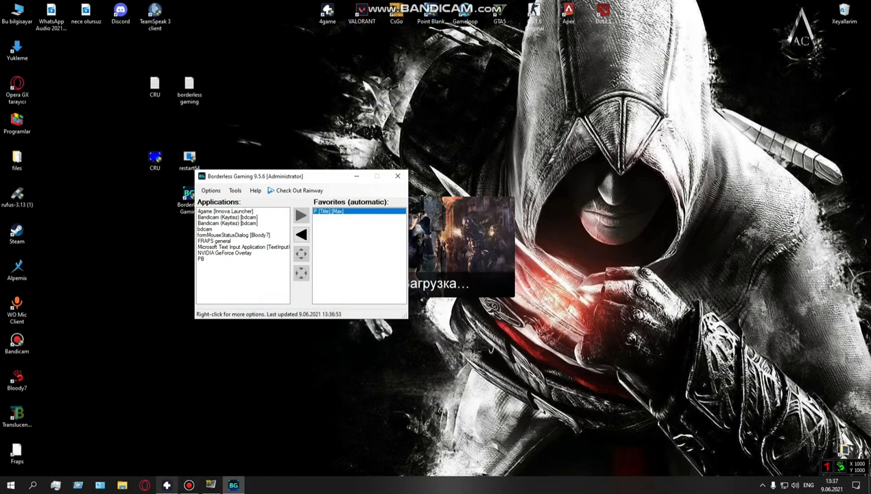
- Bring up Bandicam, minimize it and move the Borderless Gaming window away from the Point Blank loading screen
left_click(188, 484)
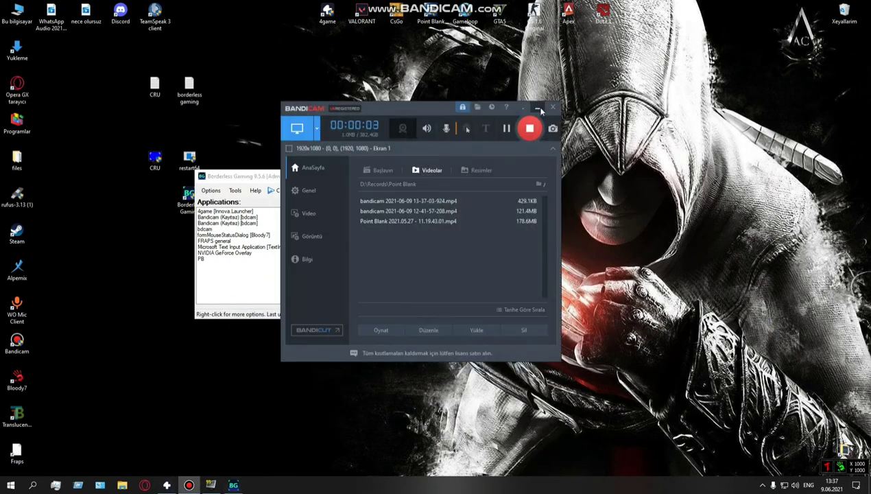
left_click(536, 108)
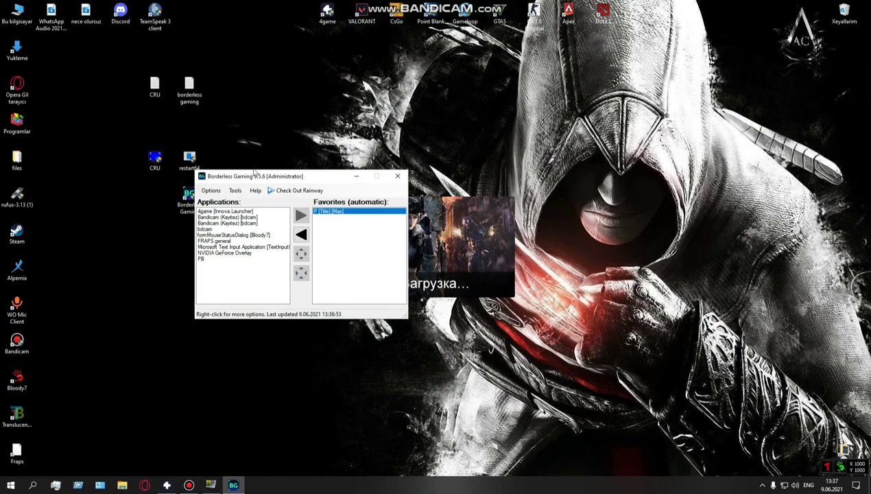
left_click_drag(258, 180, 200, 129)
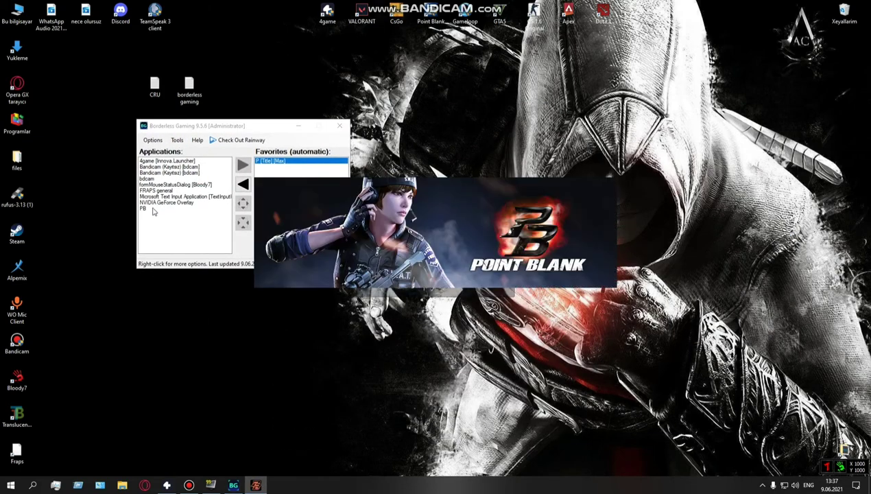
left_click(154, 210)
left_click(155, 215)
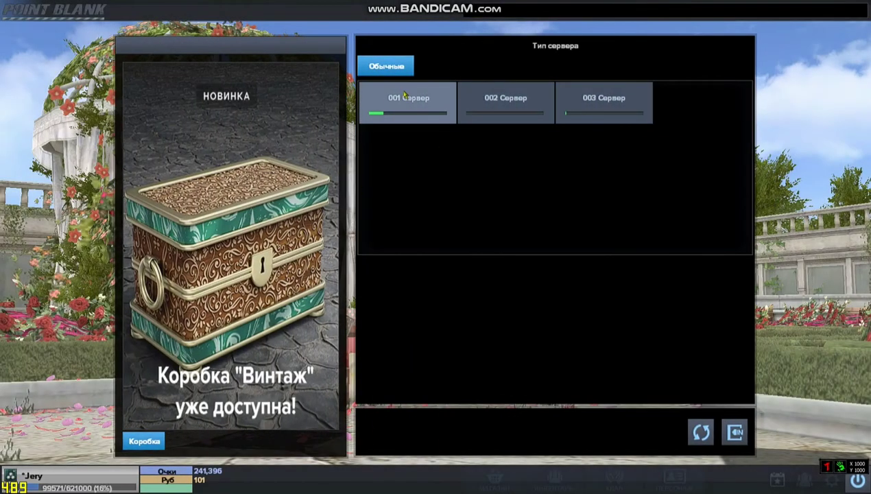
- Enter server 001 in Point Blank and join channel 002
left_click(410, 92)
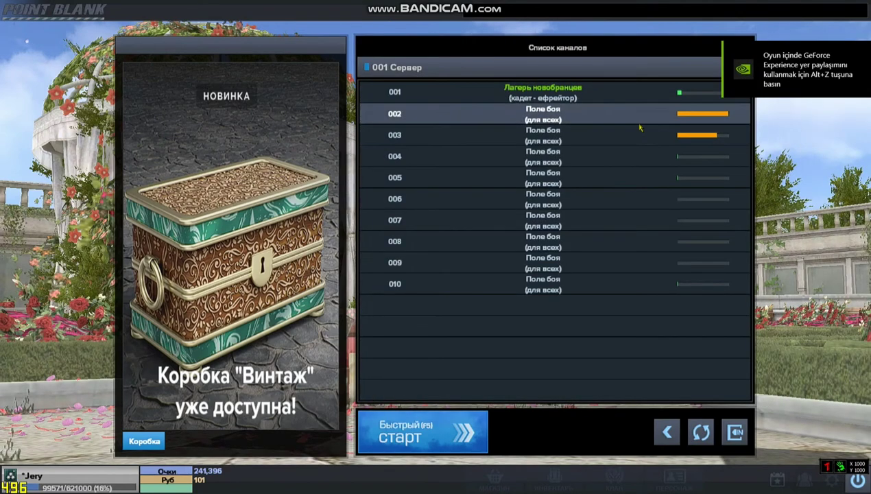
left_click(623, 124)
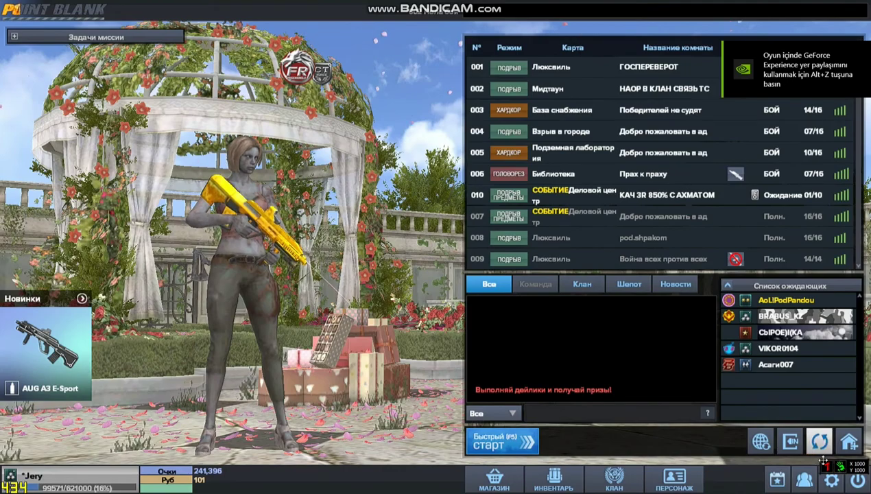
right_click(825, 464)
left_click(815, 459)
- Examine the resolution and refresh rate options in the game's video settings and leave without applying changes
left_click(831, 479)
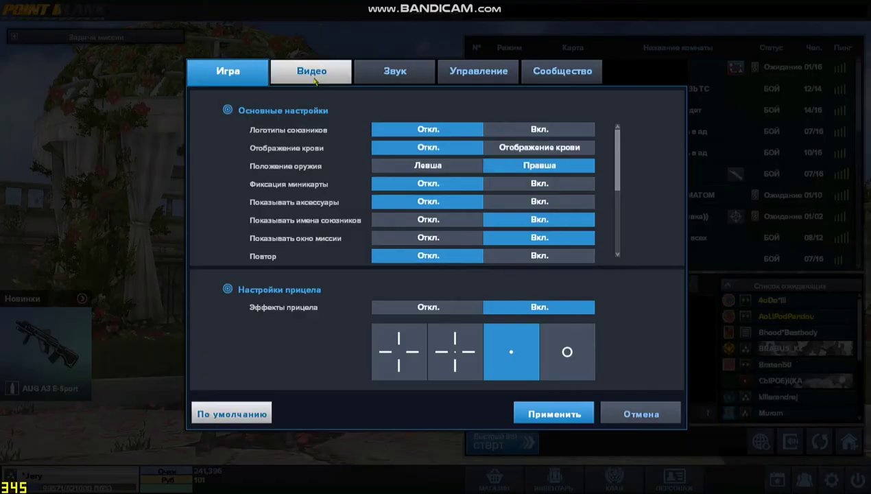
left_click(315, 76)
left_click(417, 131)
left_click(418, 134)
left_click(415, 151)
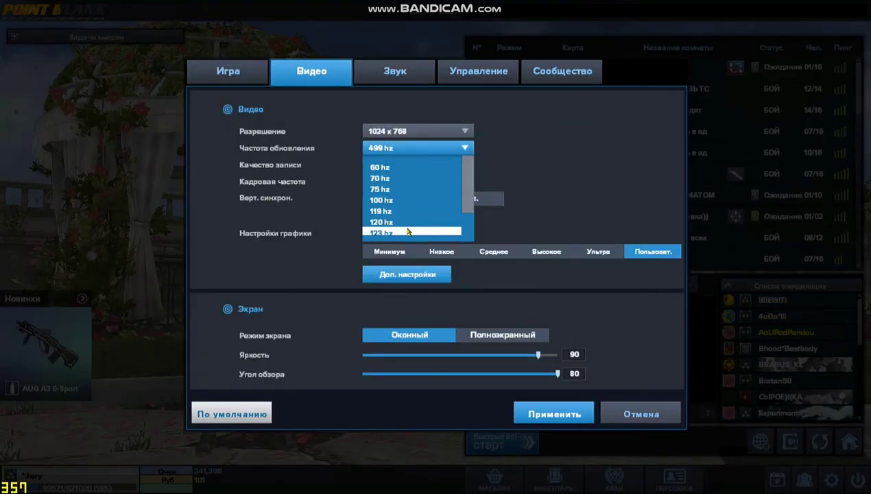
scroll(410, 233, "down", 3)
left_click(505, 159)
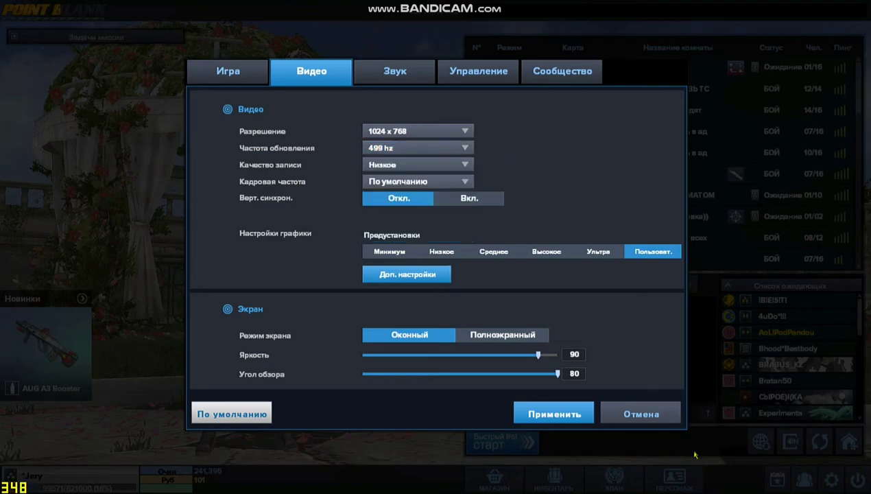
left_click(656, 420)
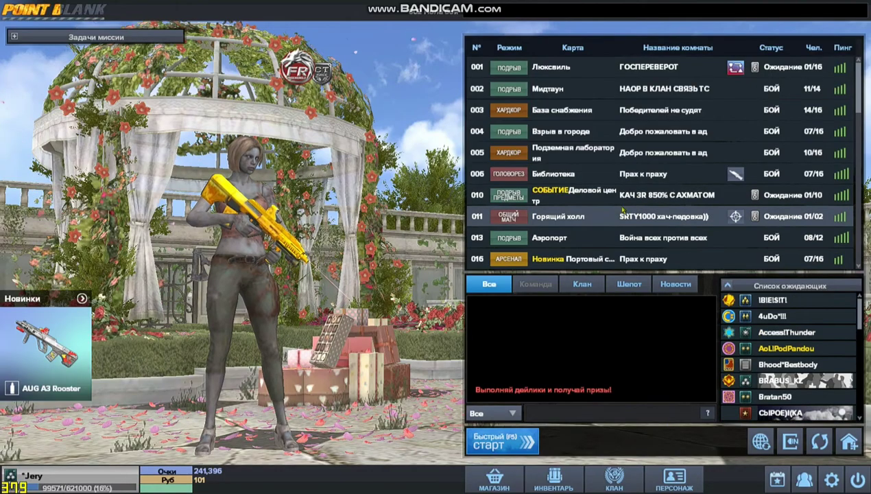
- Join room 026 on the Метро map and return to the room list
scroll(636, 195, "down", 3)
double_click(618, 259)
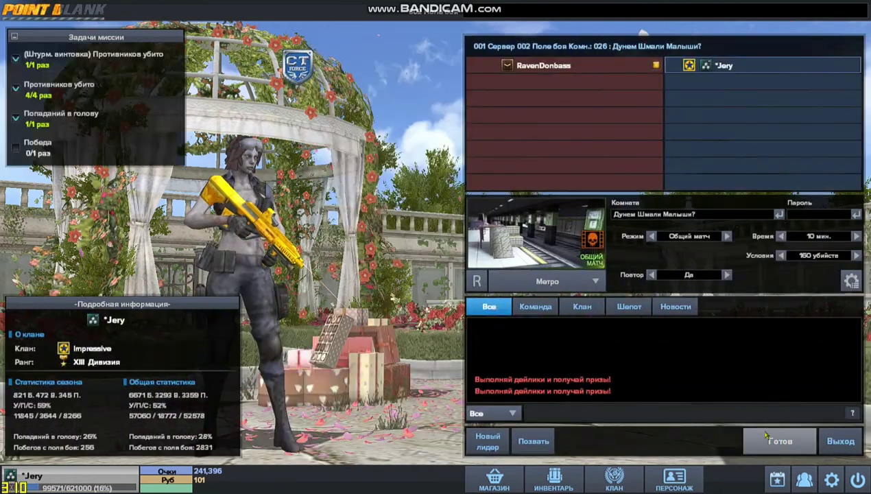
left_click(769, 439)
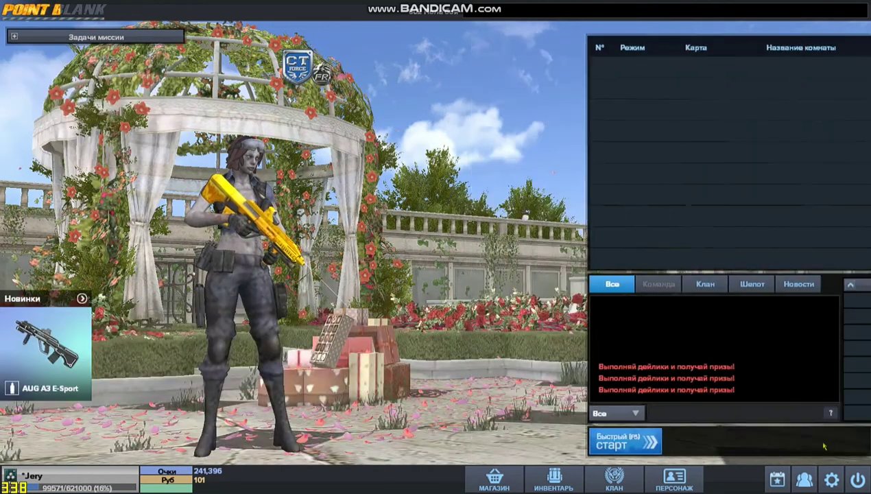
- Open the game's video settings and remove Point Blank's P entry from Borderless Gaming's automatic favorites
left_click(832, 480)
left_click(317, 74)
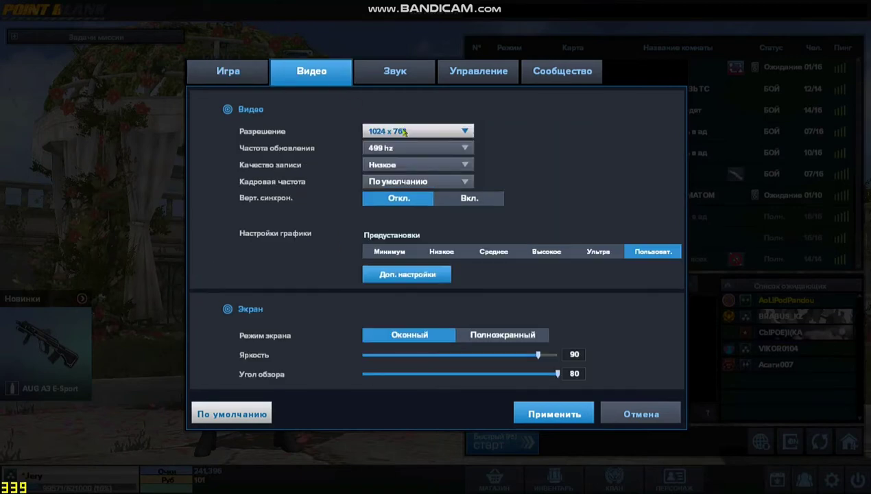
key("super")
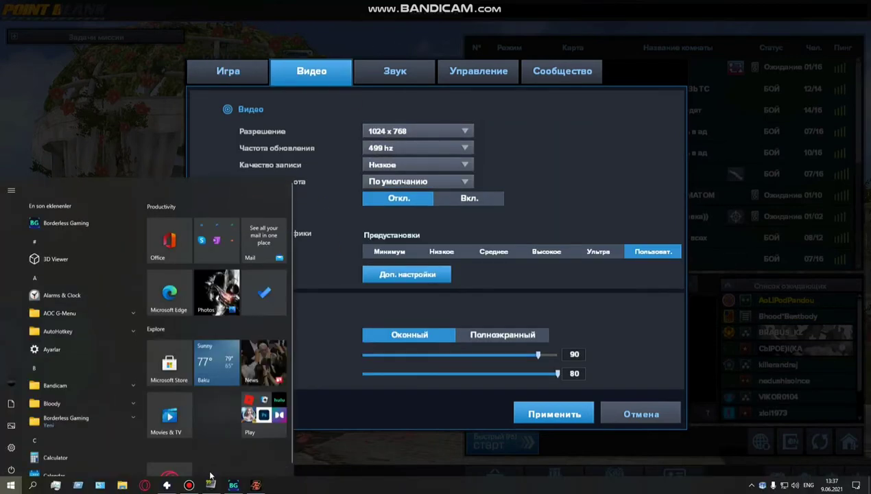
left_click(230, 486)
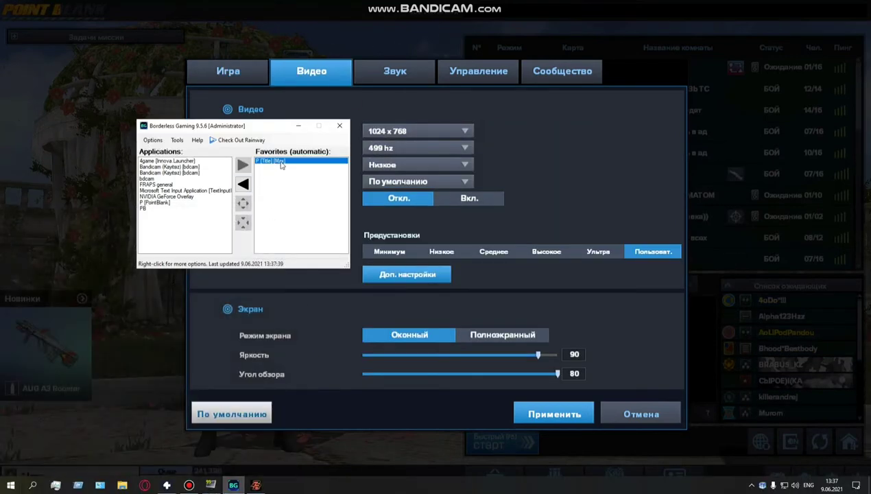
left_click(245, 185)
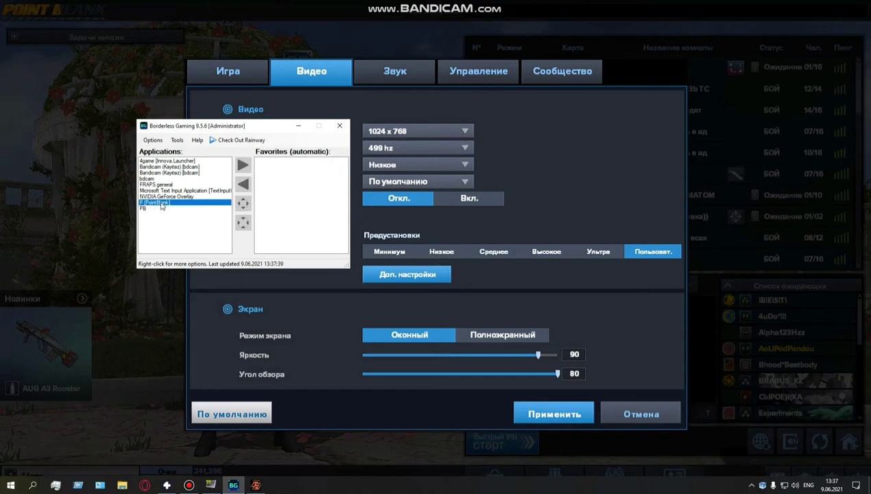
- Switch P [PointBlank] to a framed window and back to borderless, closing the game's video settings without applying changes
left_click(243, 221)
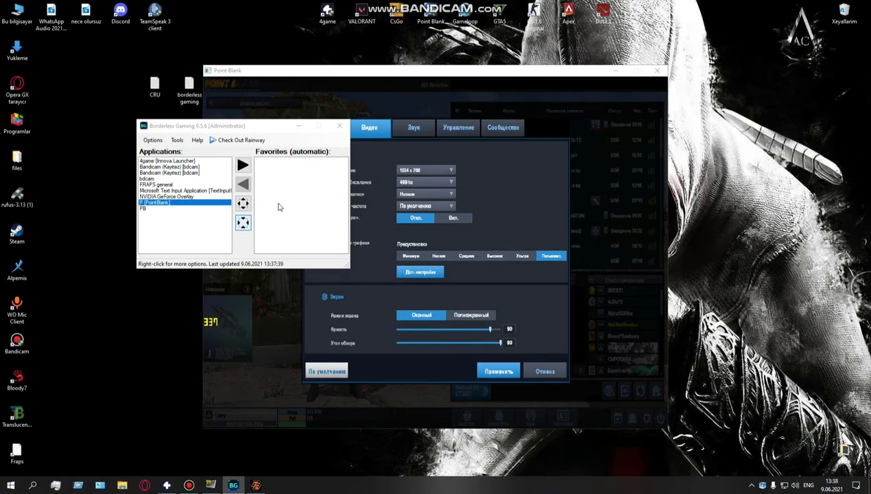
left_click(243, 204)
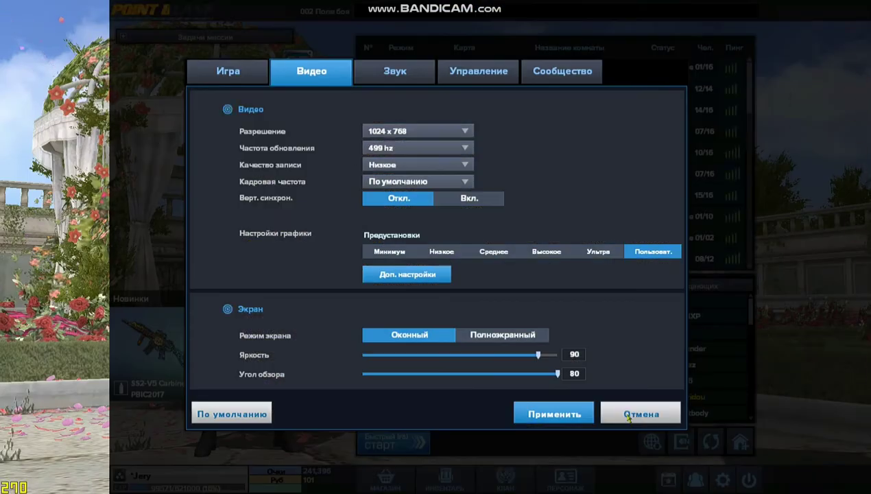
left_click(629, 416)
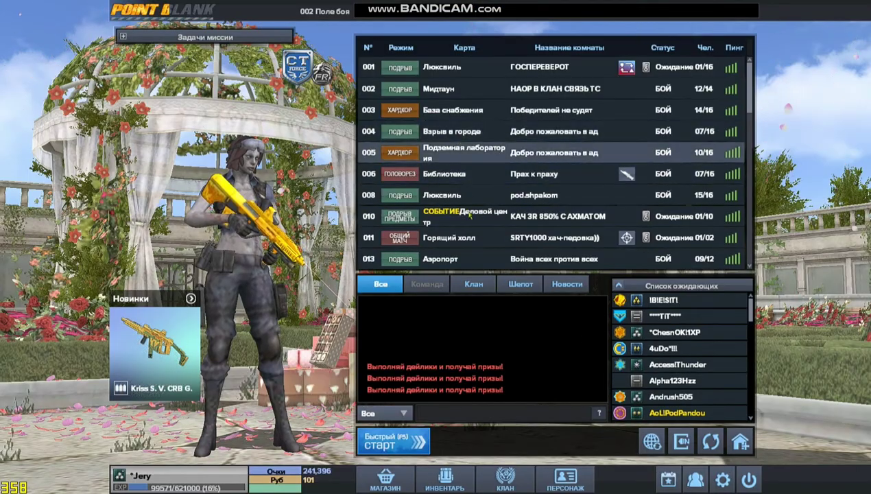
- Find room 037 on the Библиотека map in the room list and join its match
left_click(508, 238)
scroll(508, 237, "down", 4)
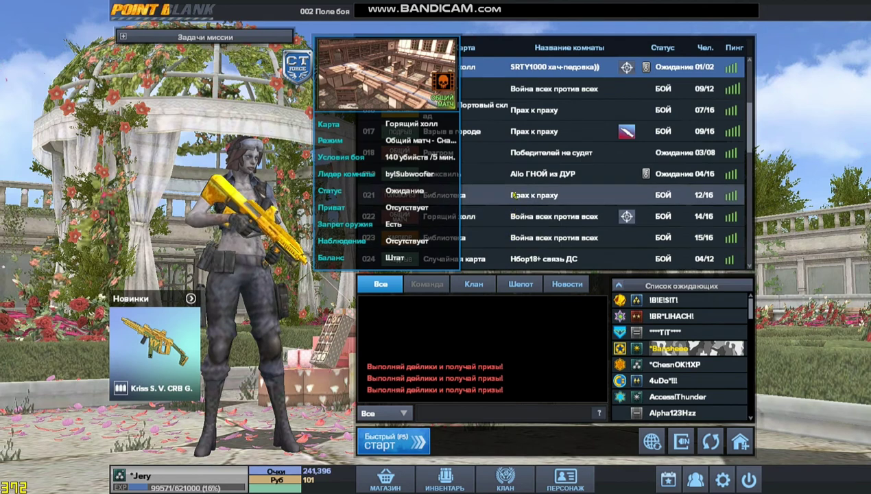
scroll(504, 237, "down", 10)
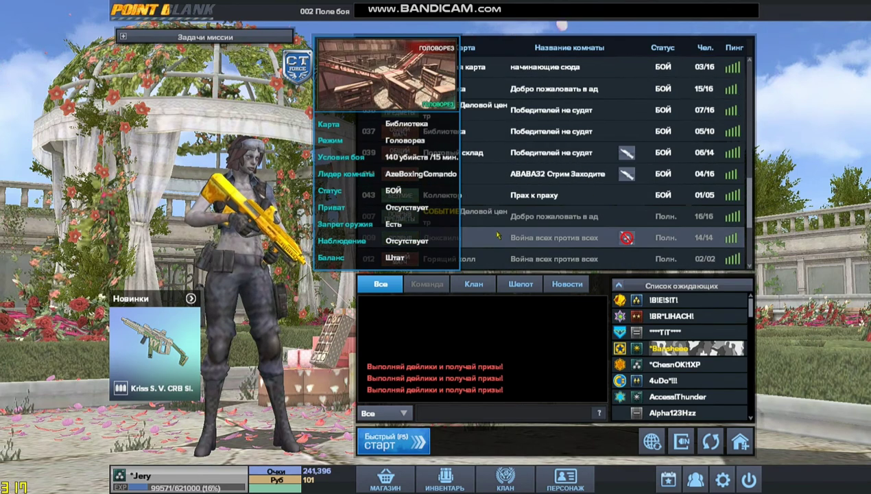
double_click(510, 137)
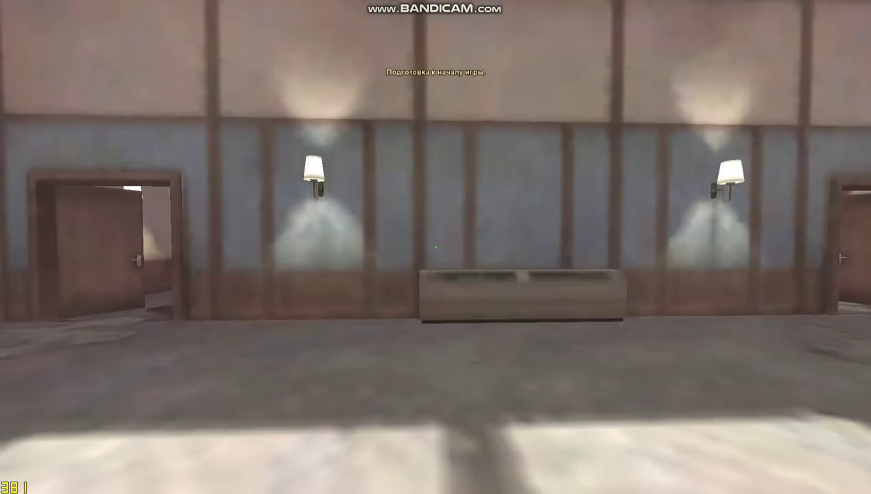
- Move through the Библиотека map, switching weapons and aiming with the AUG A3 Соты to check the in-match frame rate
key("w")
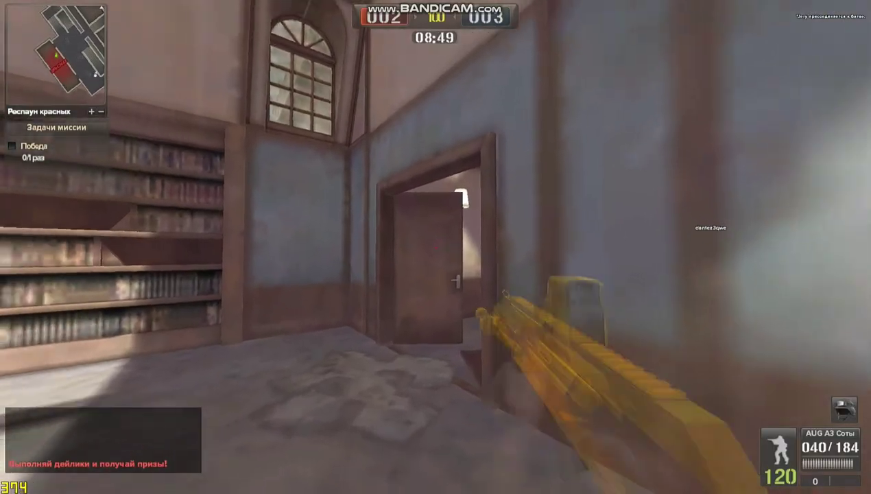
key("3")
key("1")
right_click(435, 247)
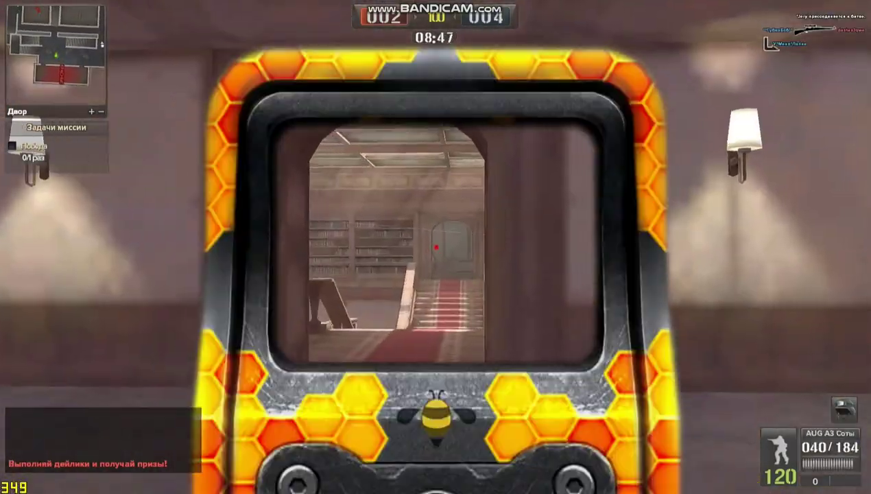
right_click(436, 247)
key("ctrl")
right_click(436, 247)
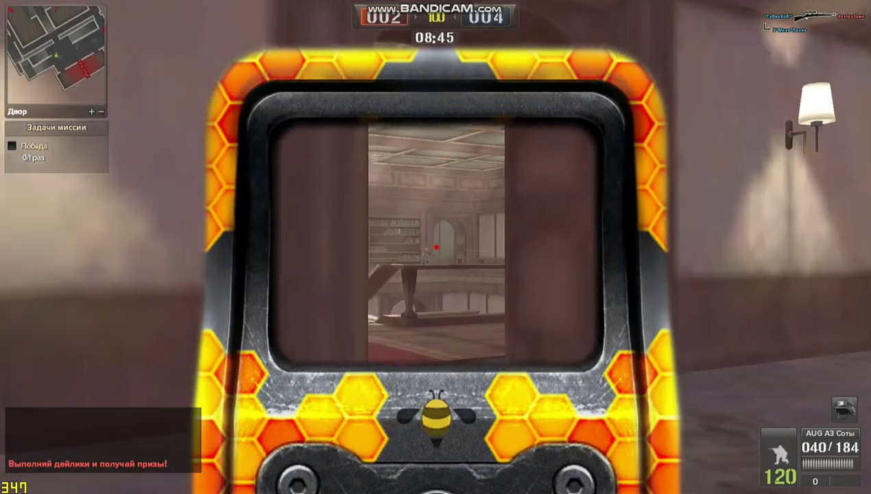
left_click(435, 247)
right_click(436, 247)
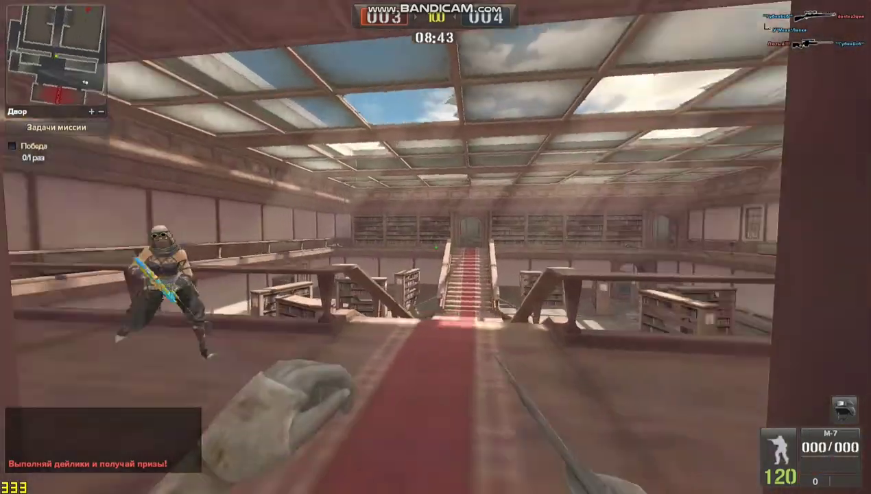